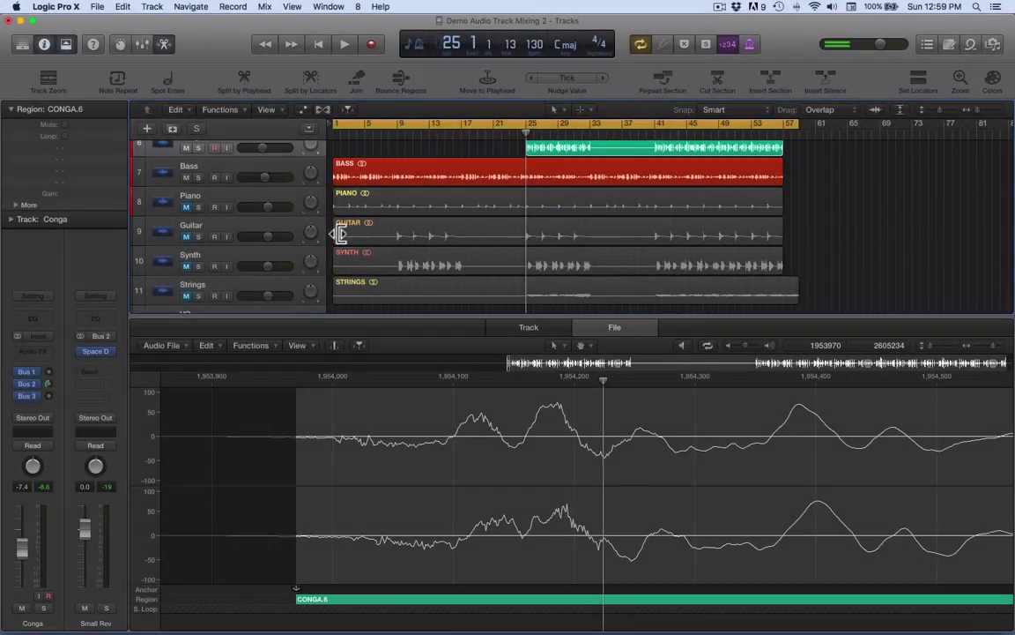
Enlarge the track area, select the Piano track and start playback.
left_click_drag(414, 318, 404, 453)
left_click(187, 296)
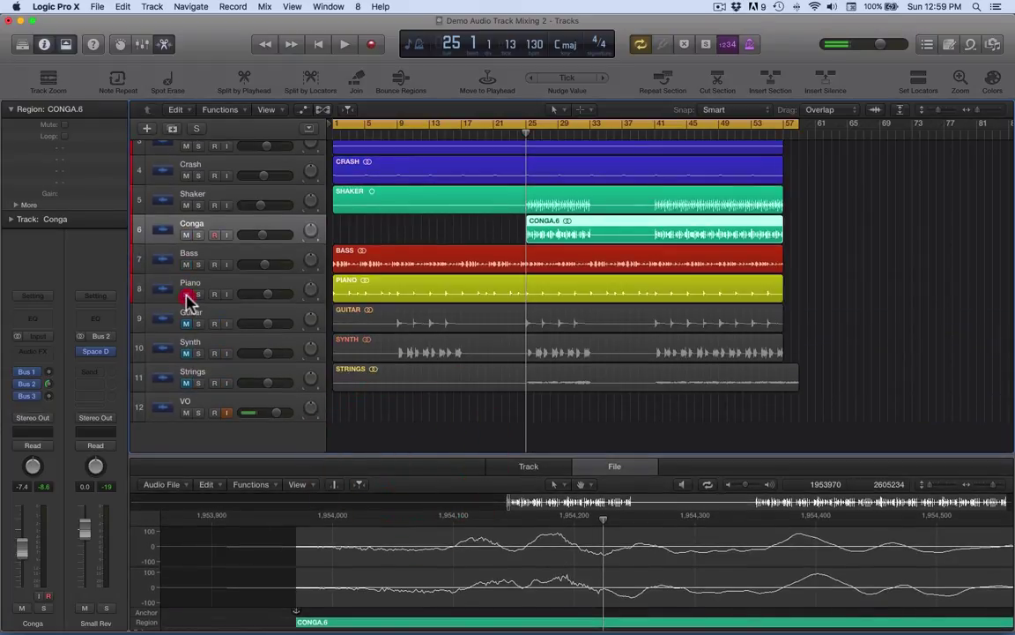
key("space")
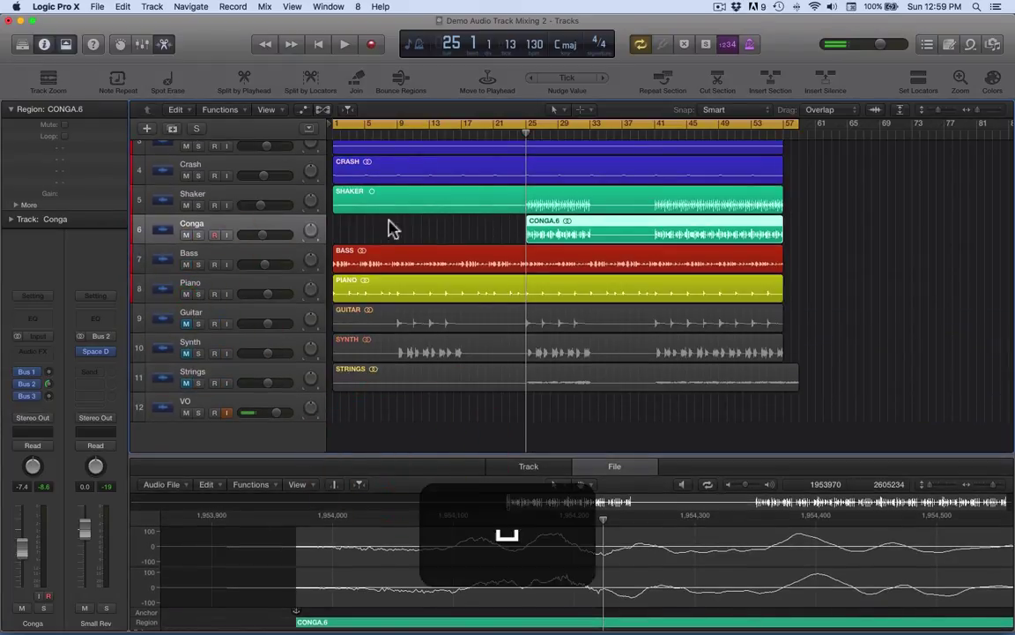
left_click(172, 290)
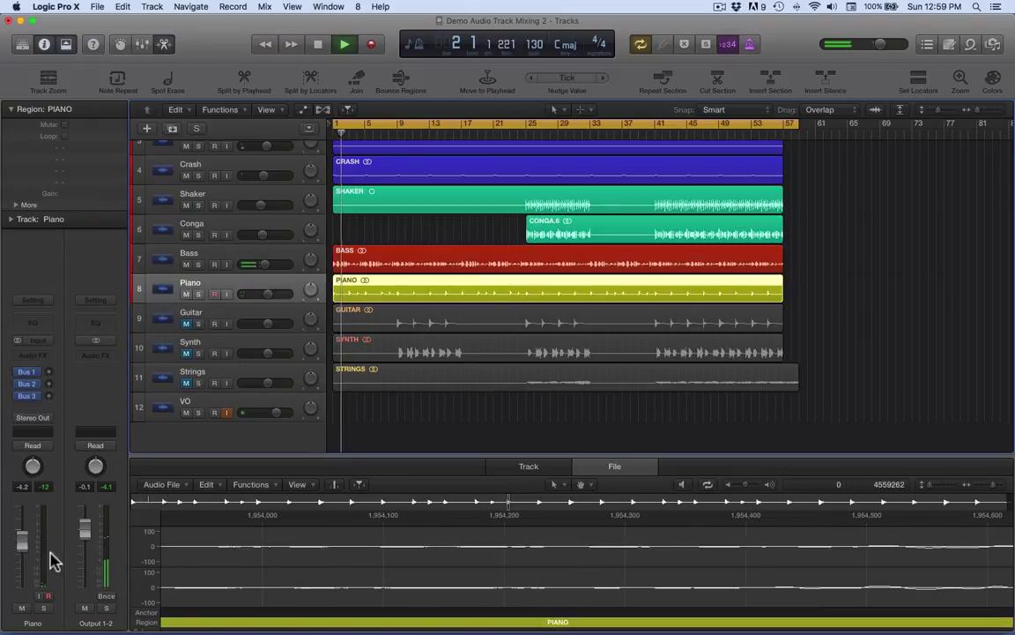
Set the Piano volume to about -5.9 dB and send it to the Bus 1 reverb.
left_click_drag(23, 544, 23, 542)
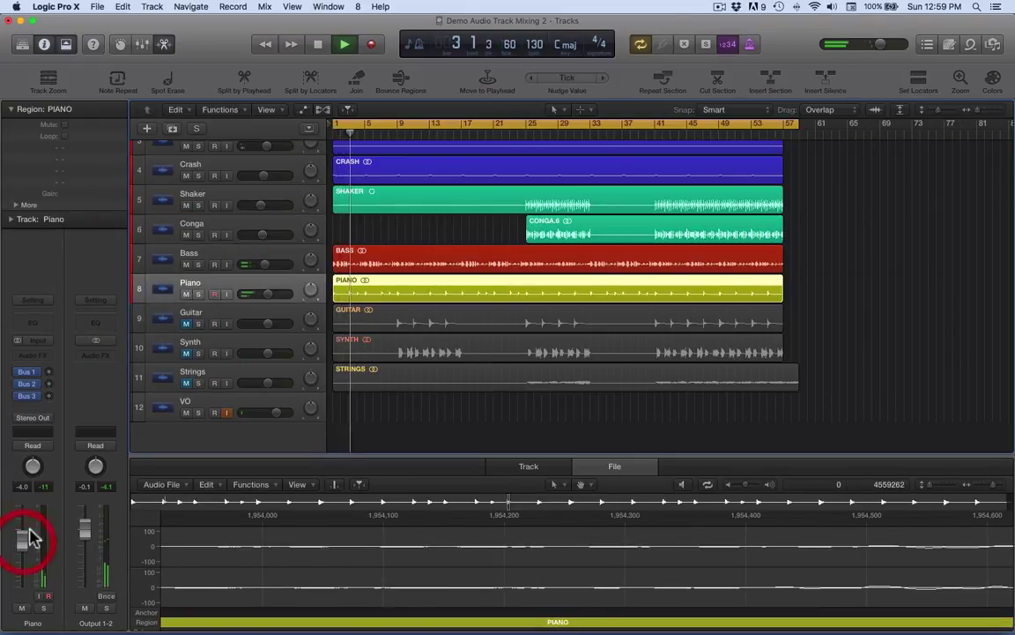
left_click_drag(48, 371, 67, 288)
mouse_move(23, 539)
left_mouse_down()
mouse_move(22, 553)
mouse_move(27, 544)
left_mouse_up()
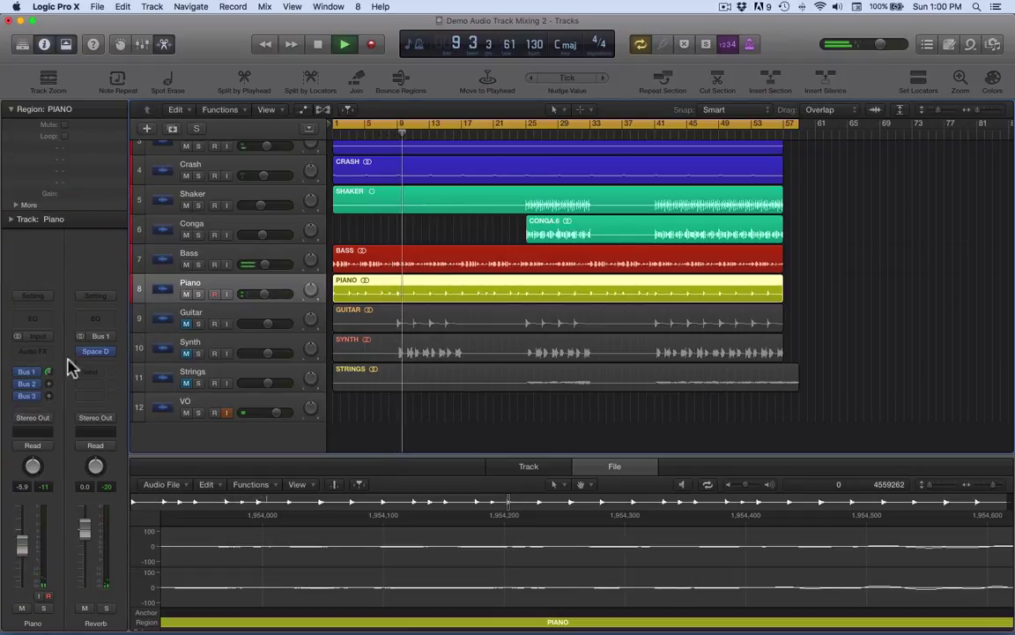
Insert Channel EQ on the Piano with Analyzer on and a +9 dB high shelf from 2000 Hz, comparing via bypass.
left_click(32, 328)
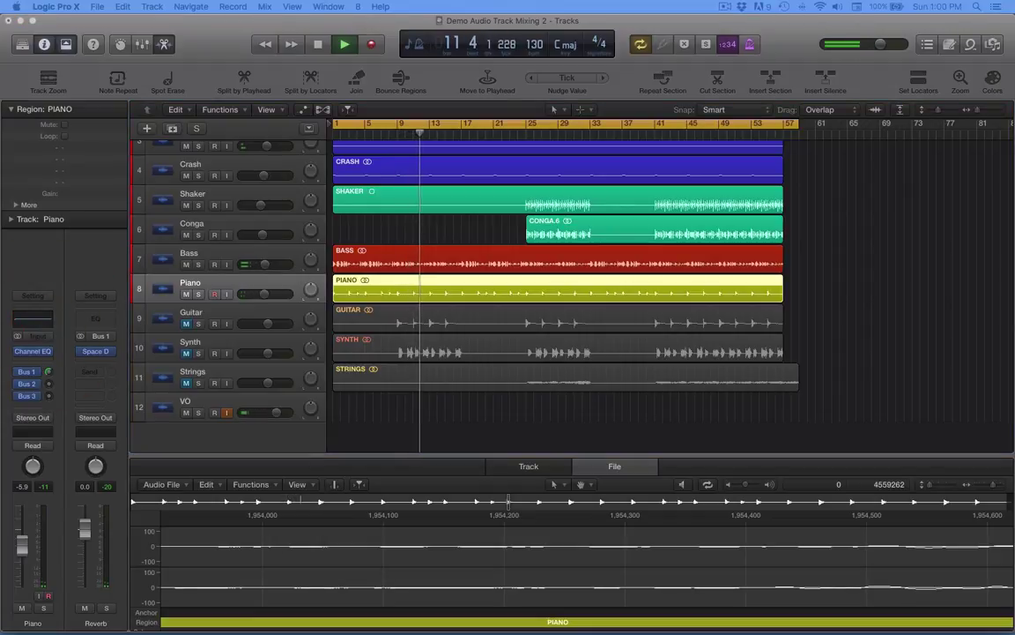
left_click_drag(211, 109, 253, 91)
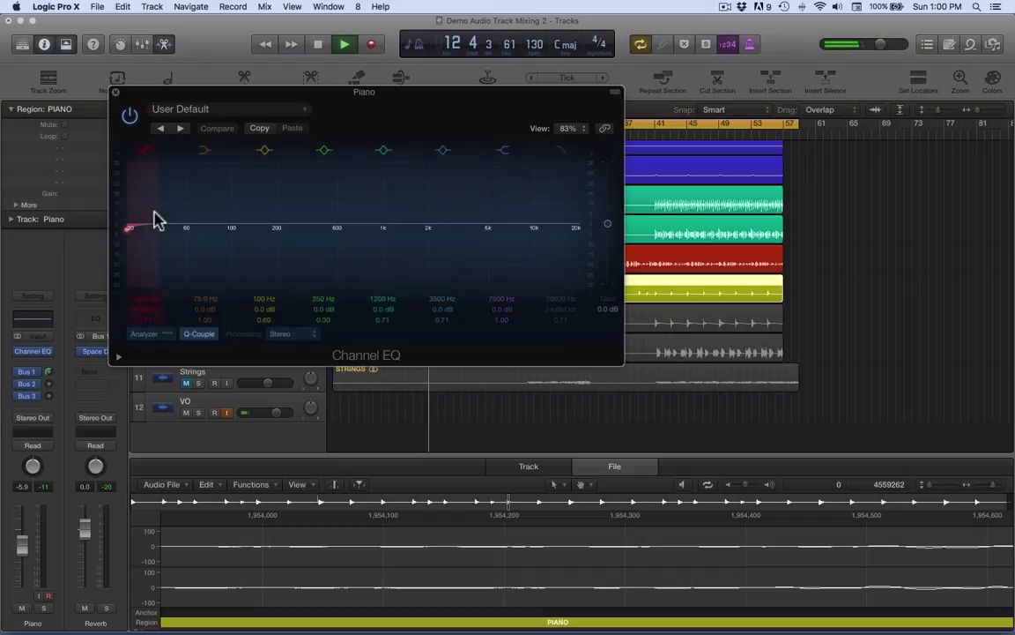
left_click(145, 337)
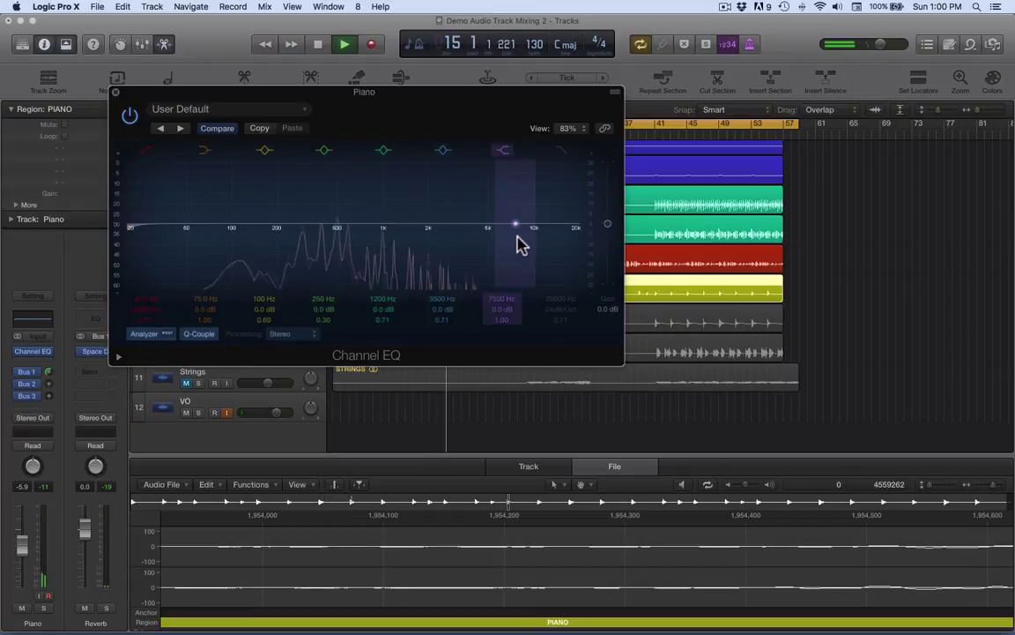
left_click_drag(515, 235, 410, 221)
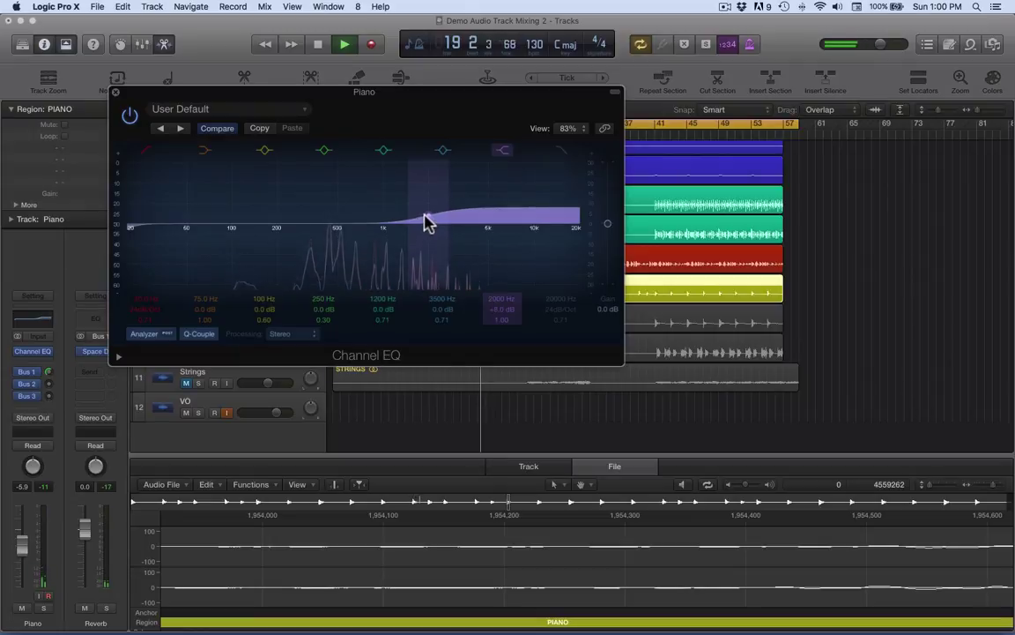
left_click(130, 116)
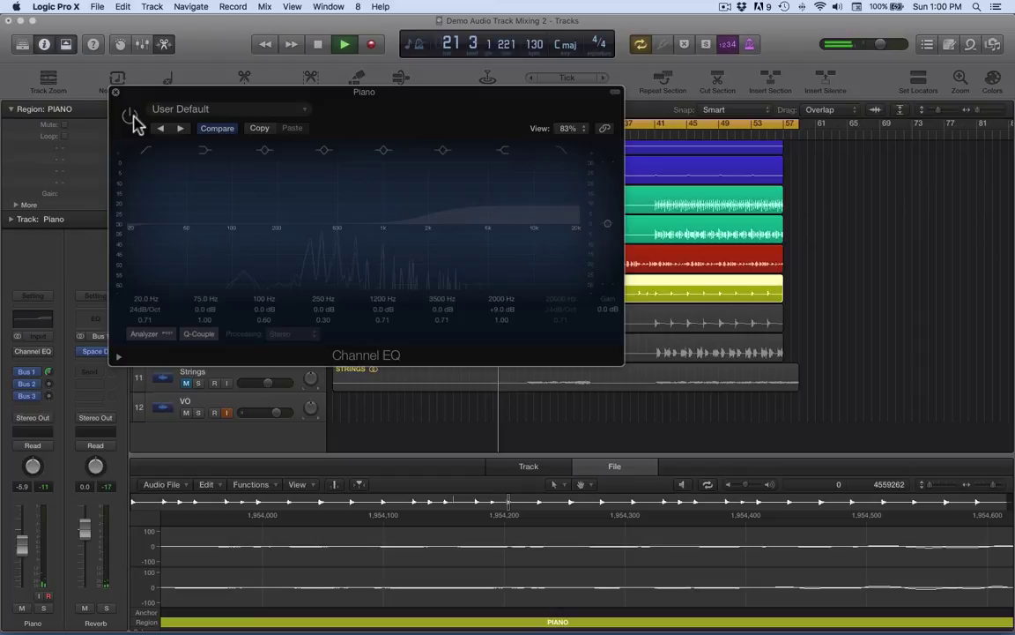
left_click(131, 116)
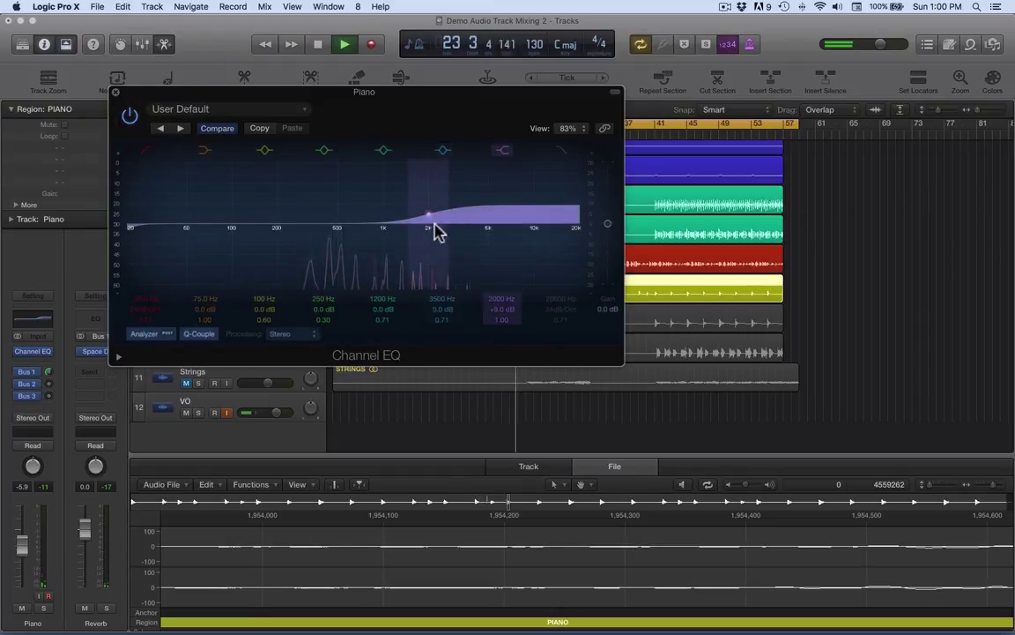
Close the EQ window and turn down the Conga and Shaker volumes.
left_click(116, 93)
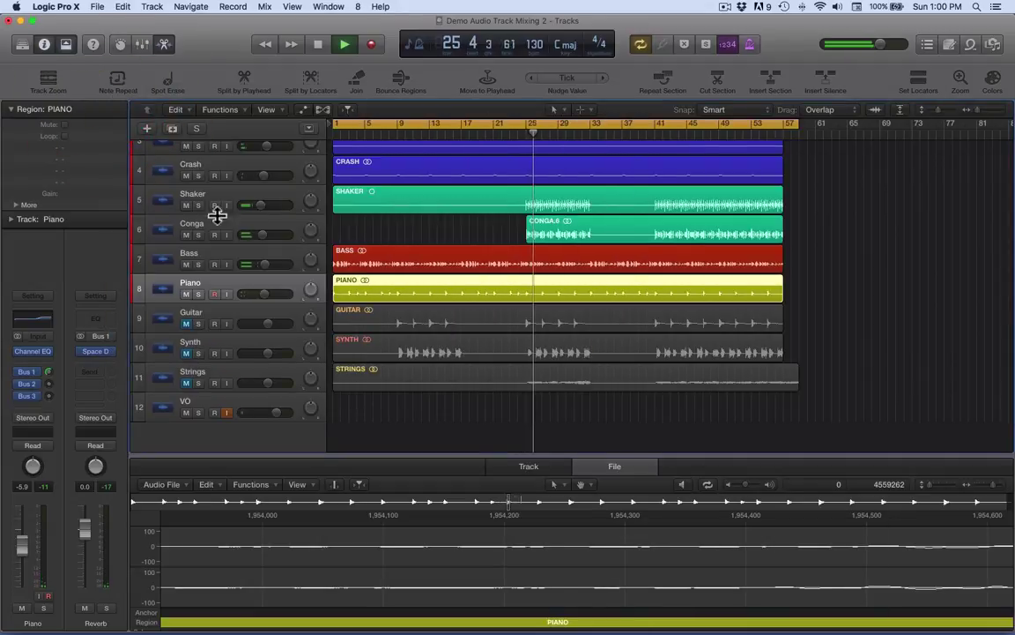
left_click(195, 224)
left_click_drag(22, 546, 22, 559)
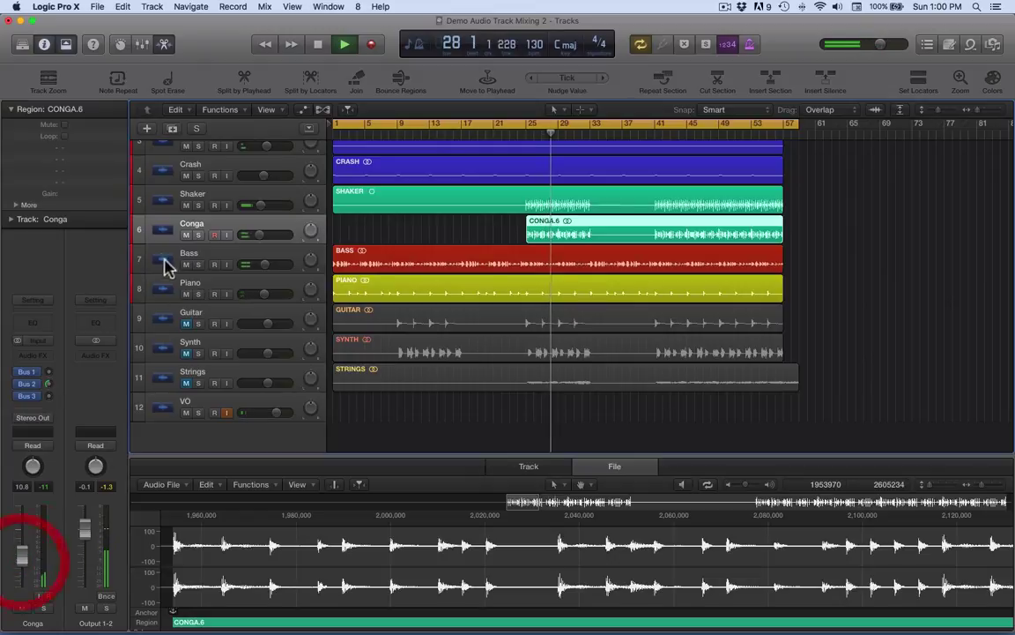
left_click(160, 196)
left_click_drag(23, 555, 22, 559)
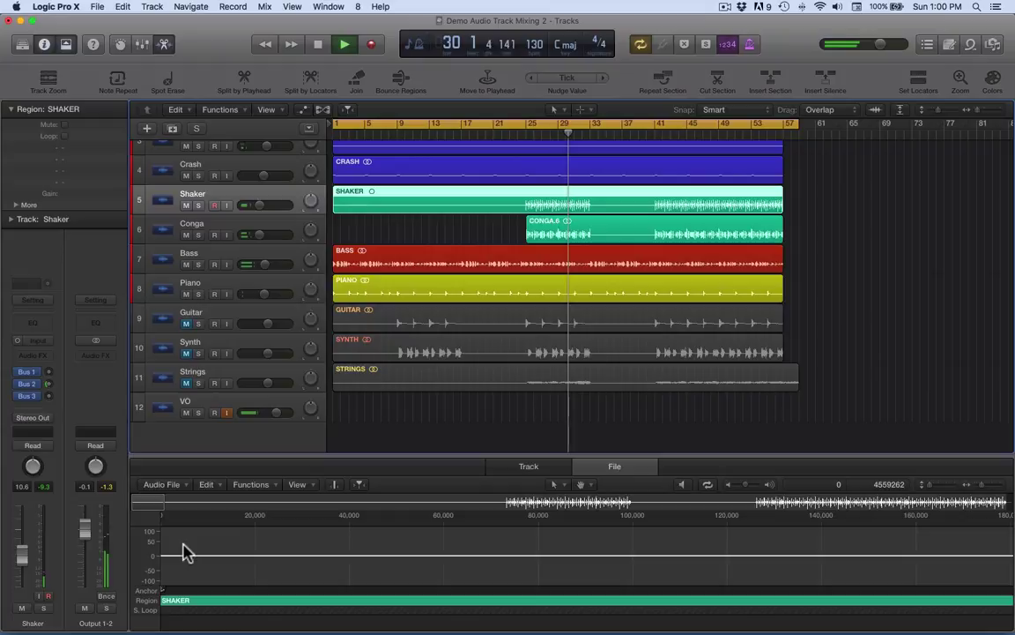
Open the full Mixer with X and select the Piano channel, now at -5.6 dB.
key("x")
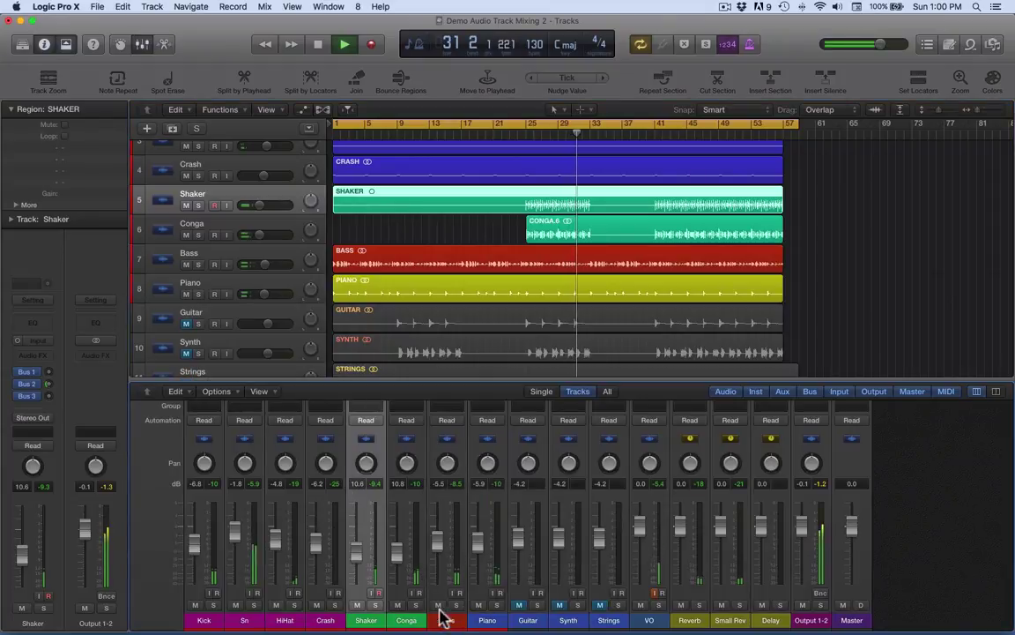
left_click(371, 619)
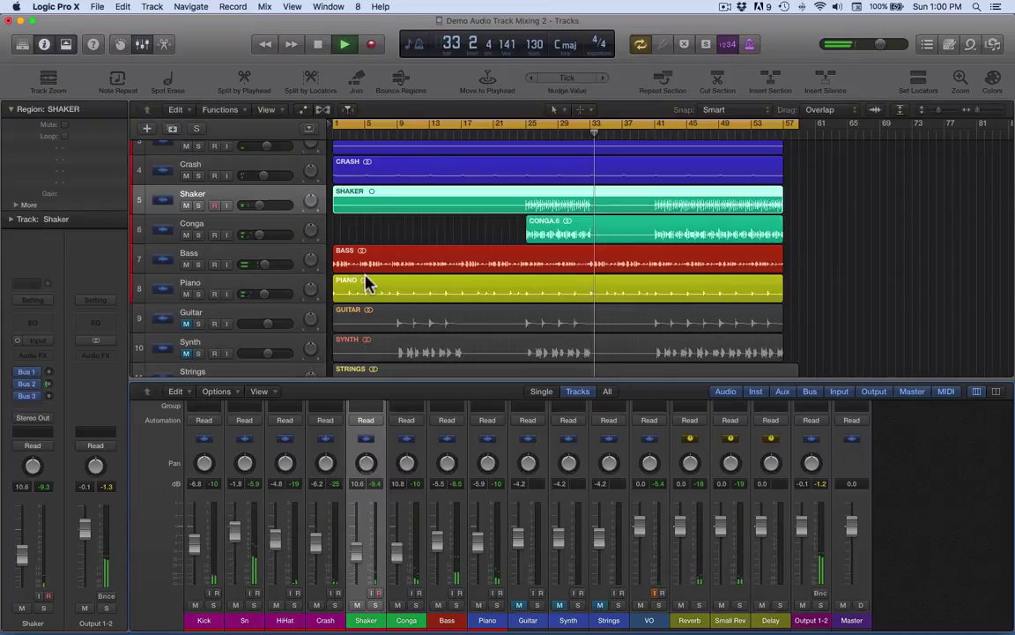
left_click(219, 284)
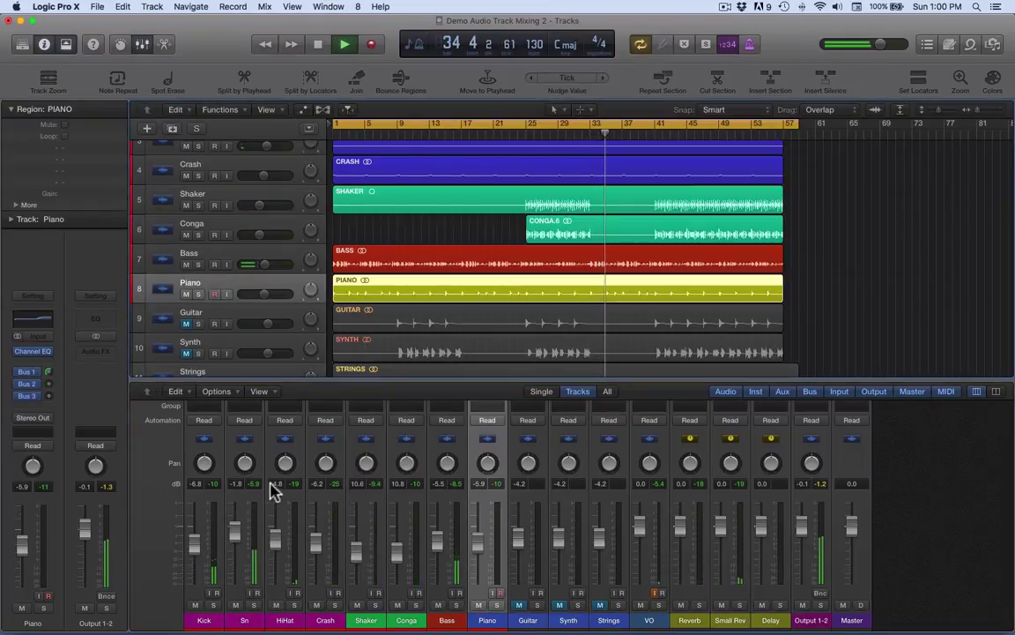
left_click(478, 541)
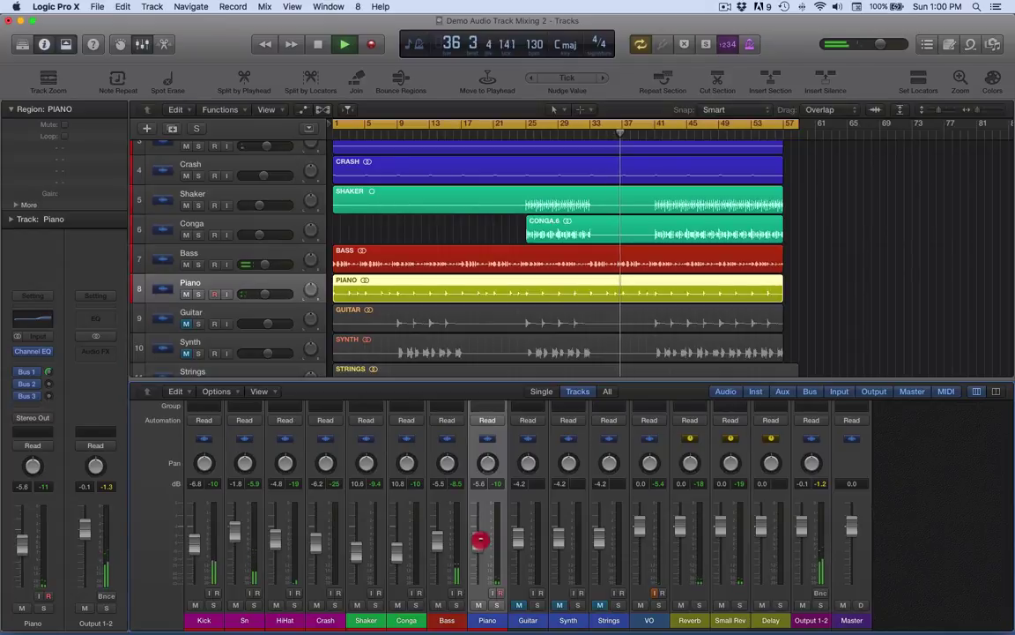
Stop playback and unmute the Guitar track.
key("space")
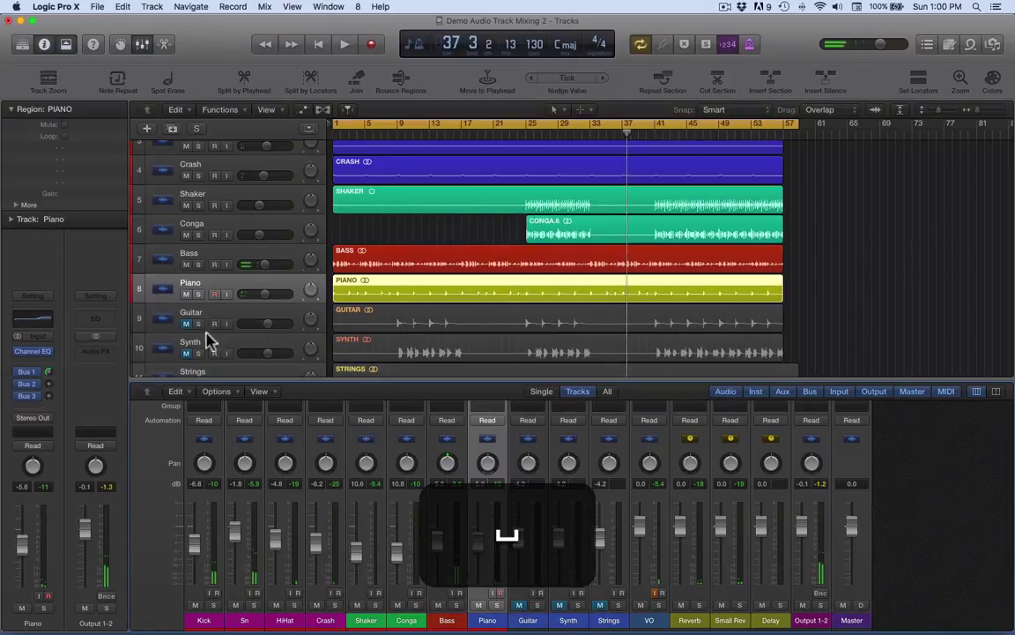
left_click(175, 326)
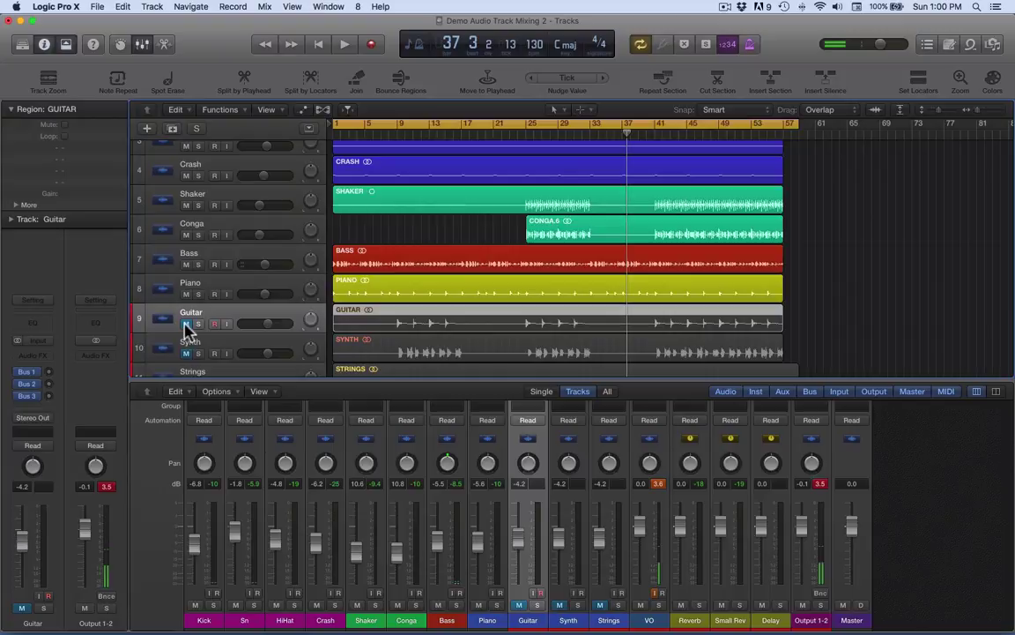
left_click(186, 324)
left_click(198, 323)
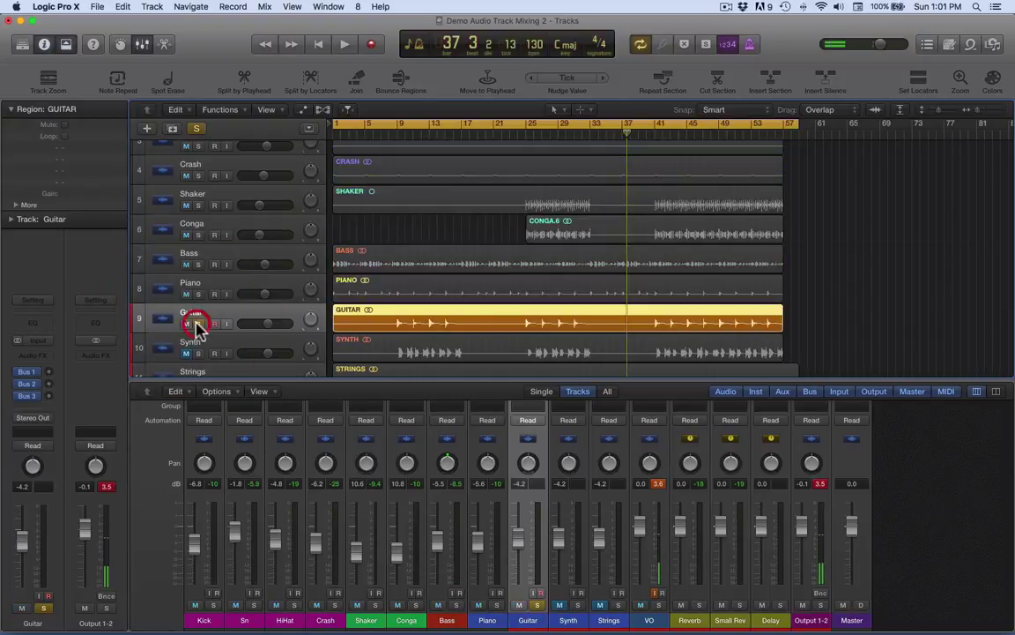
left_click(198, 323)
Solo Guitar and VO, then play from bar 9 to listen before stopping.
scroll(256, 333, "down", 3)
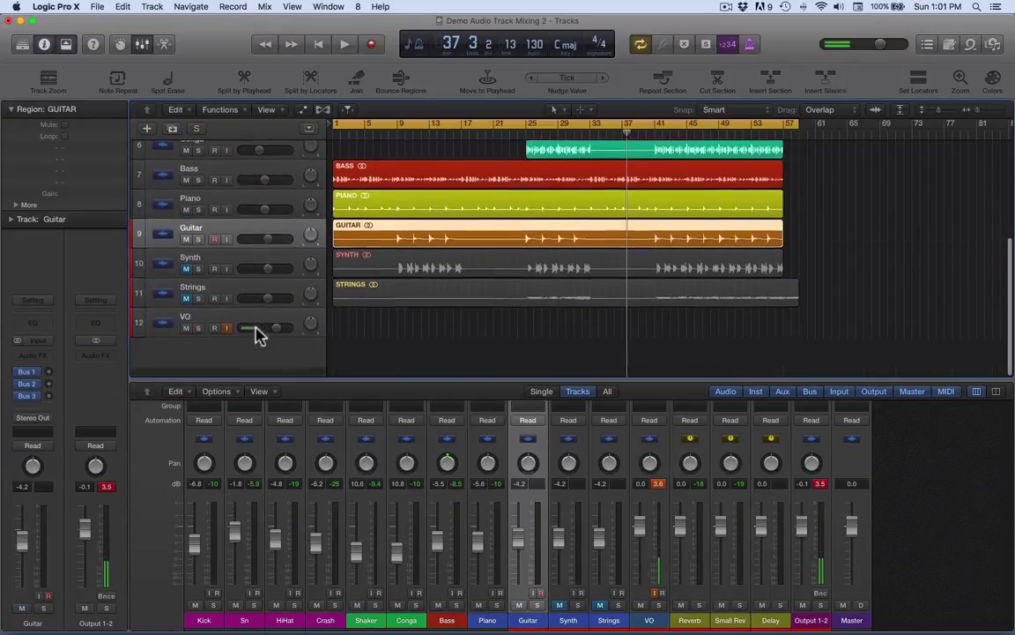
left_click(198, 338)
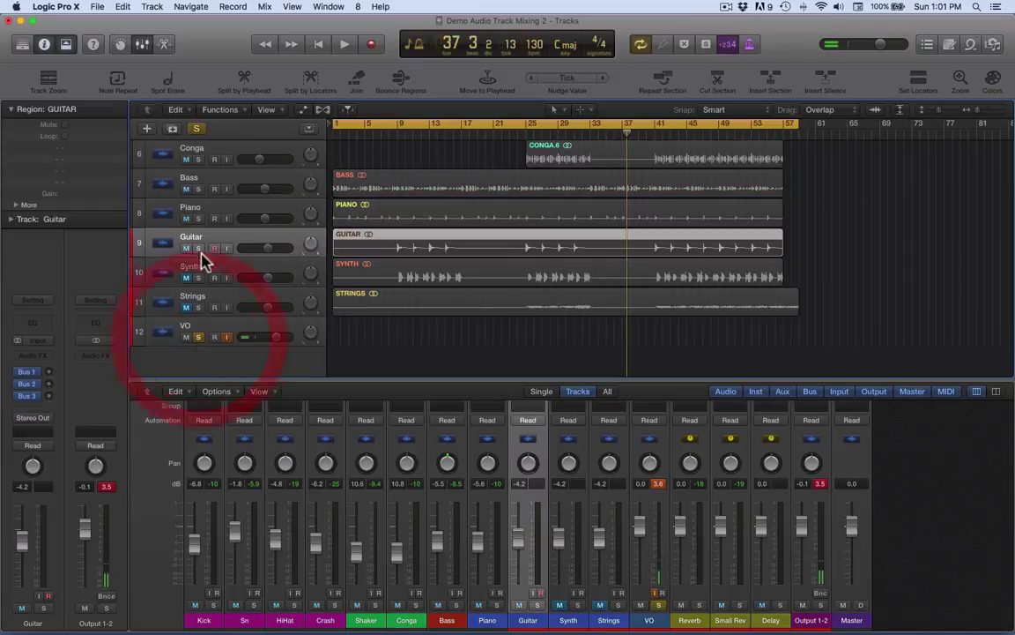
left_click(198, 248)
key("space")
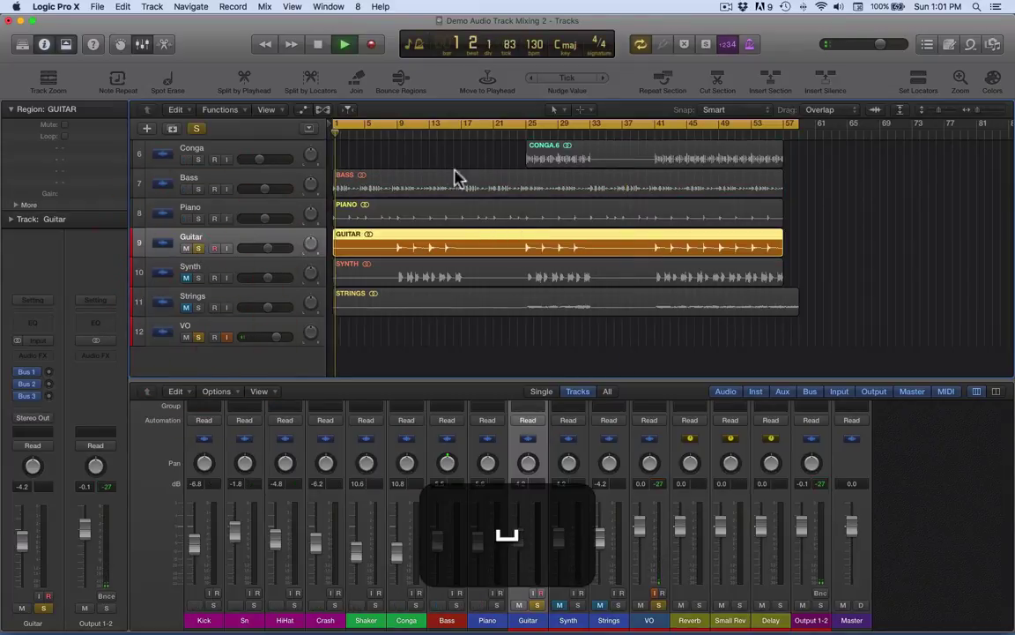
left_click(396, 131)
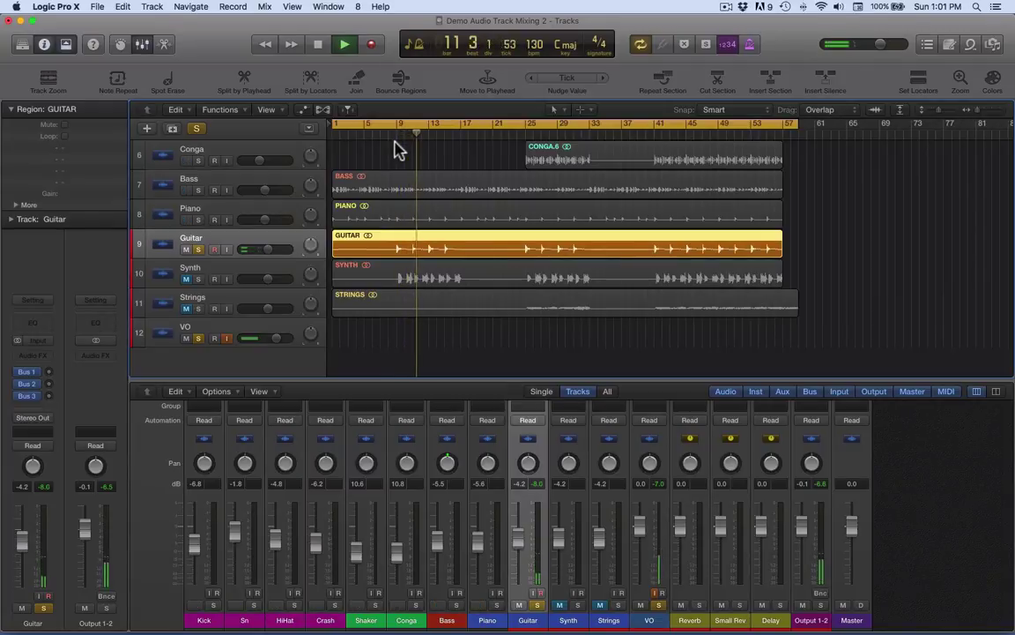
scroll(303, 256, "down", 1)
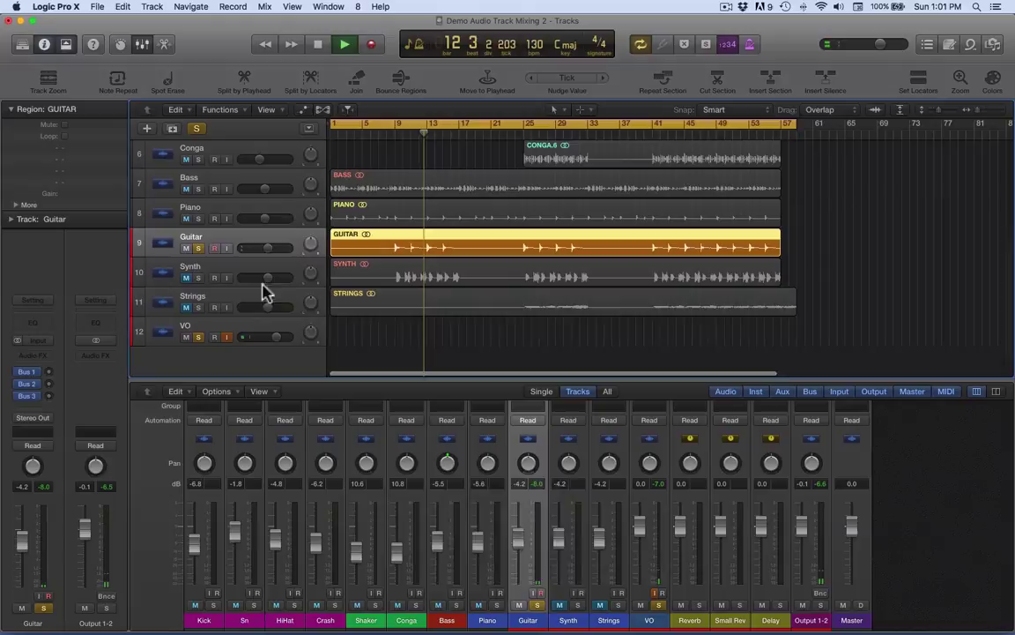
key("space")
Insert Amp Designer (Stereo) from Amps and Pedals on the Guitar channel.
left_click(42, 356)
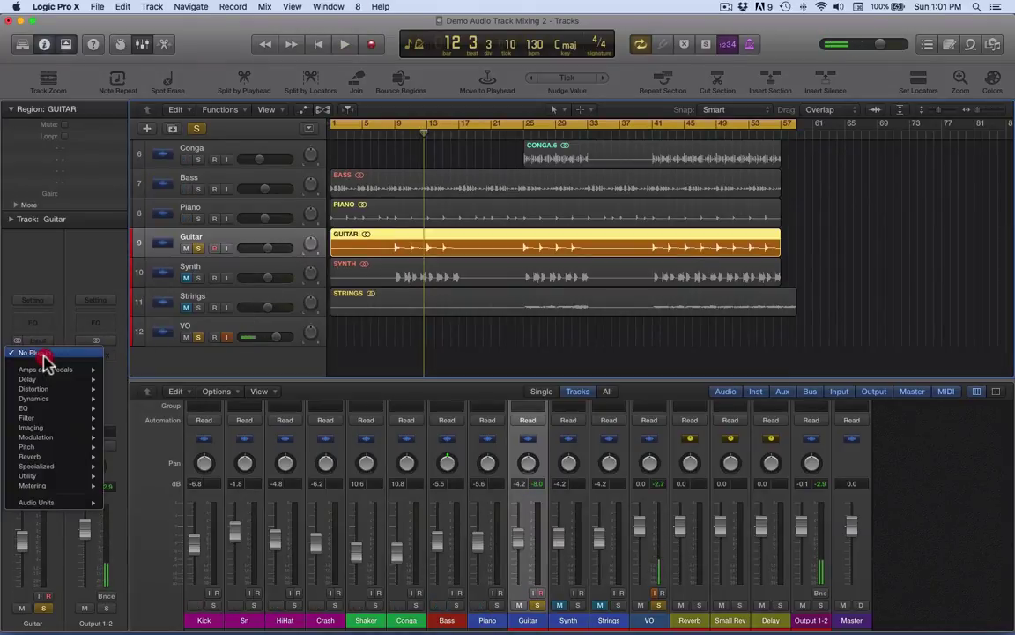
mouse_move(50, 376)
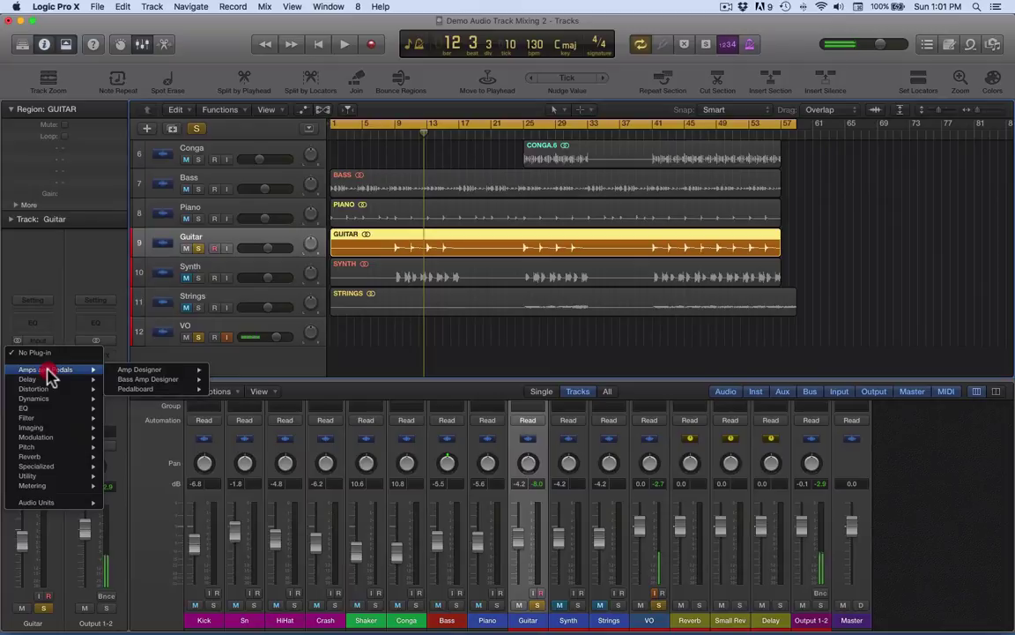
mouse_move(144, 371)
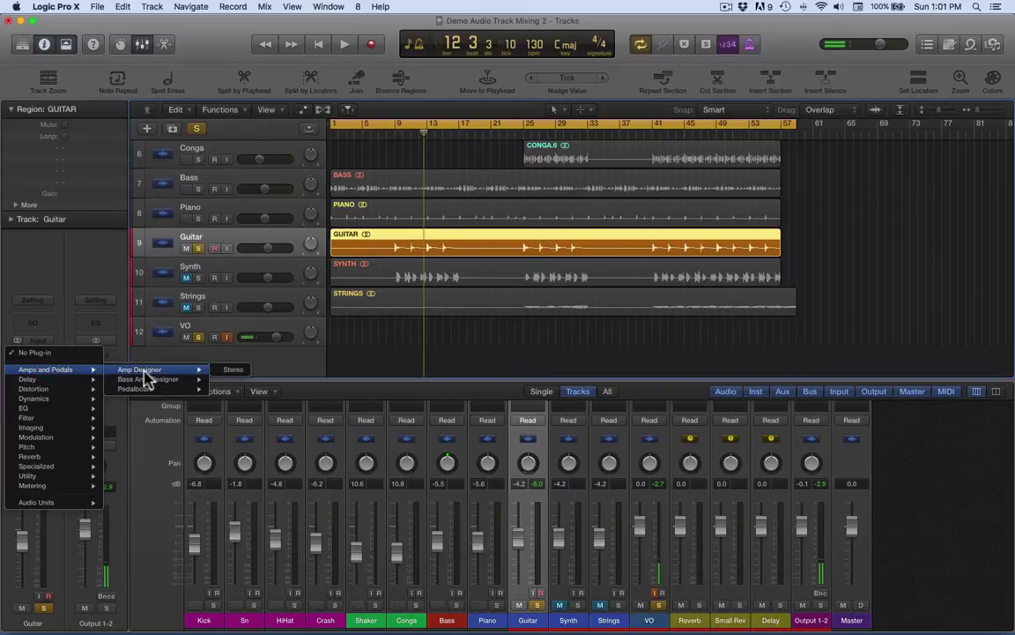
left_click(235, 372)
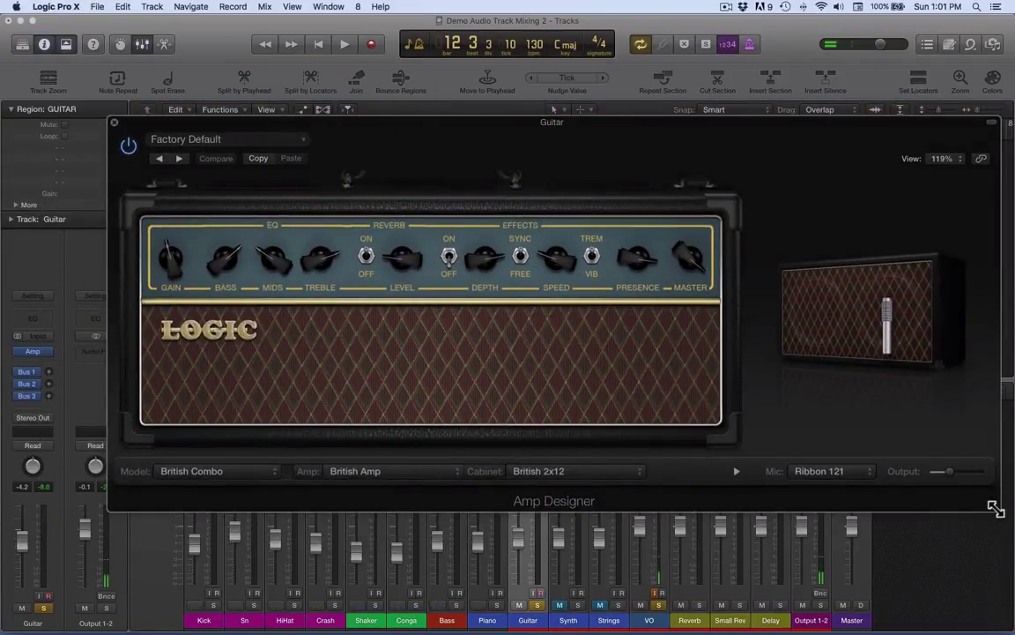
Shrink and move the Amp Designer window down, then show its preset list.
left_click_drag(983, 507, 721, 363)
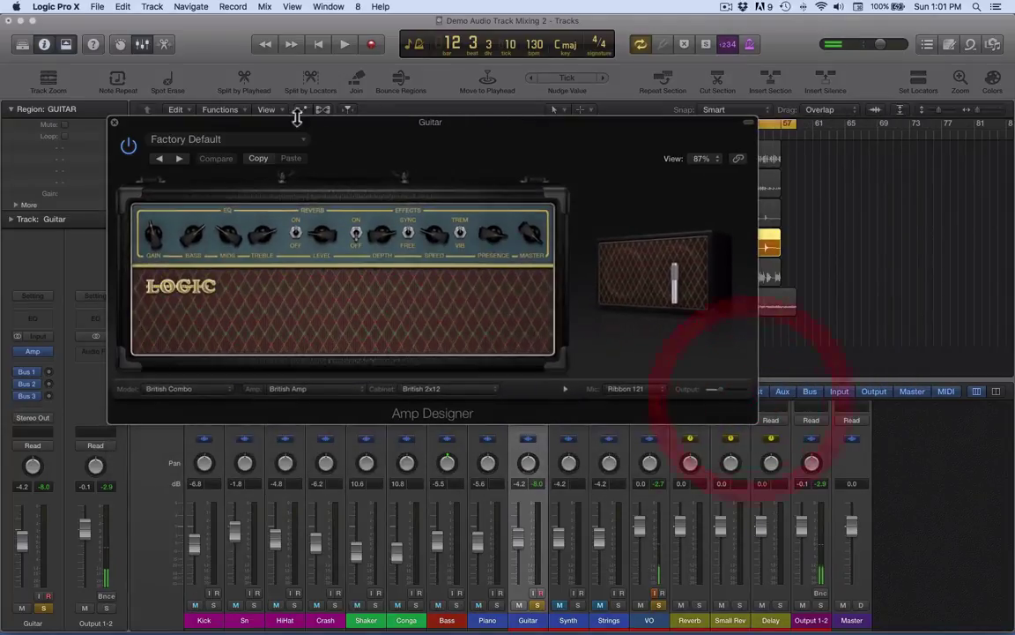
left_click_drag(344, 155, 448, 267)
left_click(418, 282)
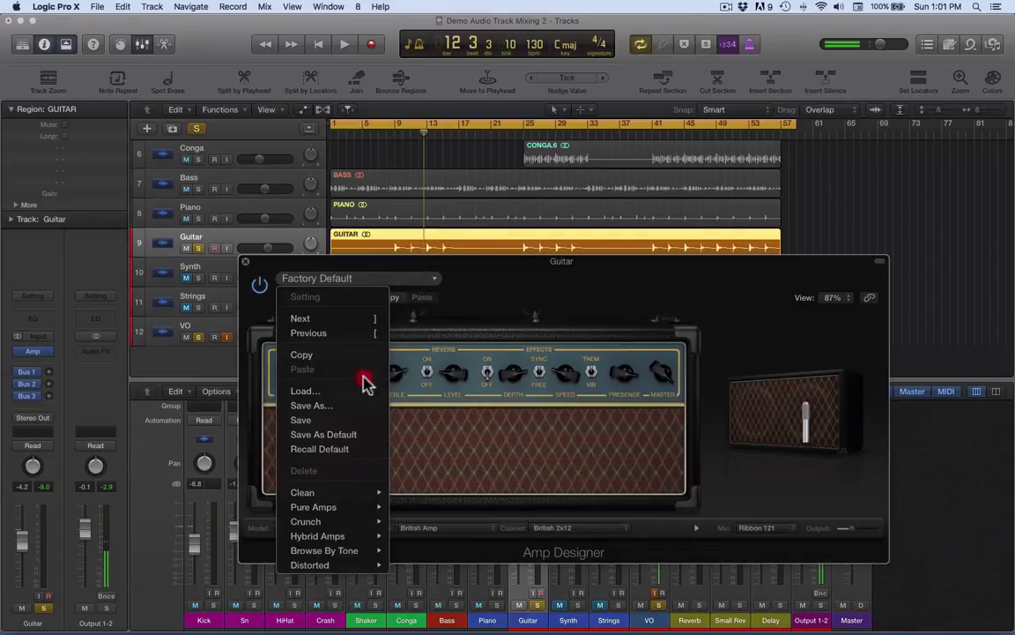
Load the Distorted > Modern Rock 1 preset, a High Octane Stack with 4x12 cabinet.
mouse_move(344, 525)
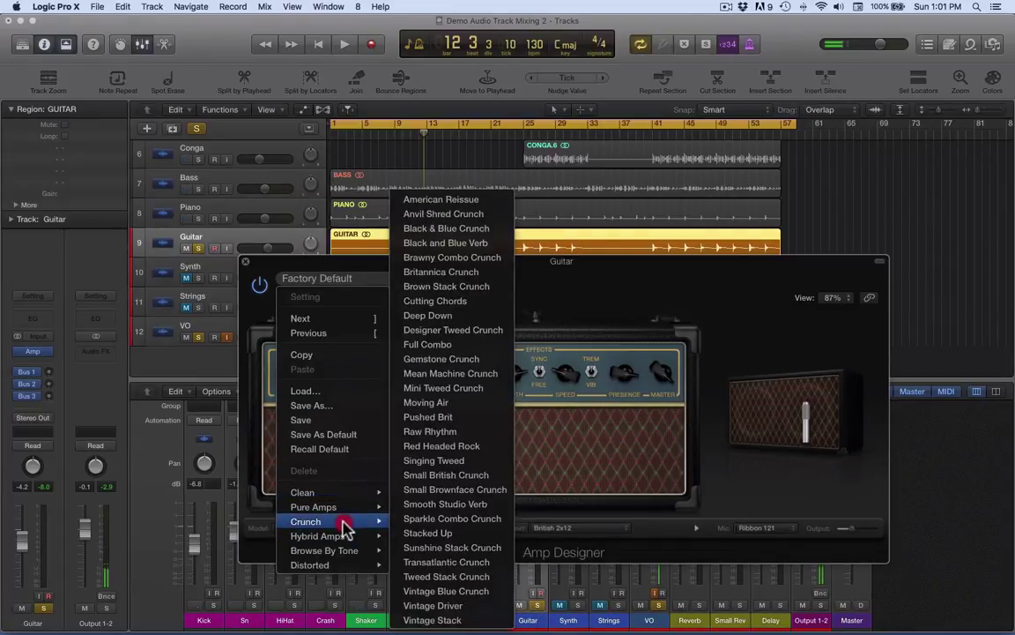
mouse_move(343, 571)
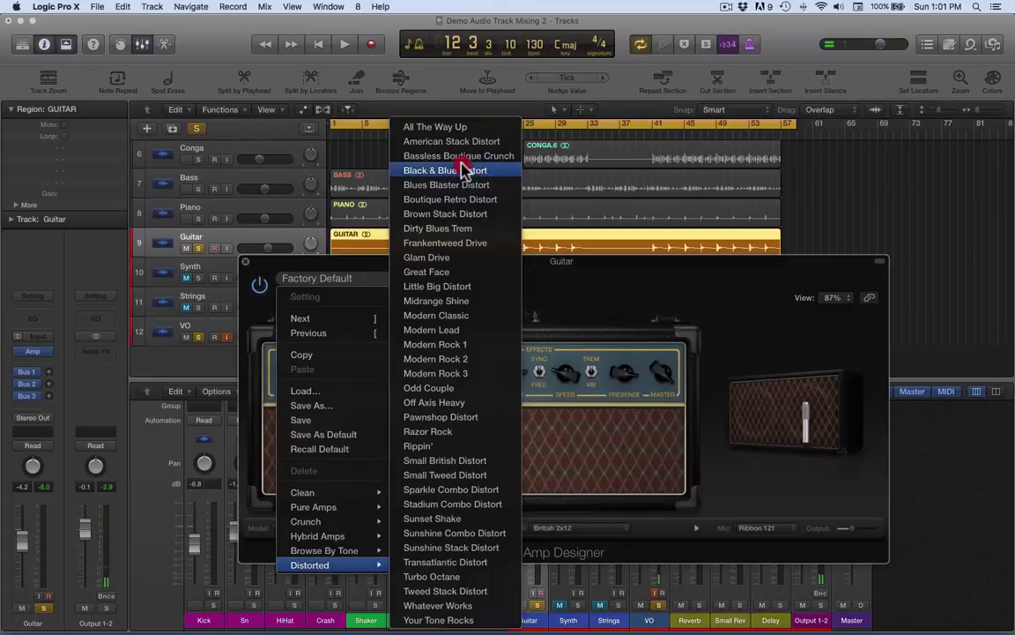
left_click(473, 347)
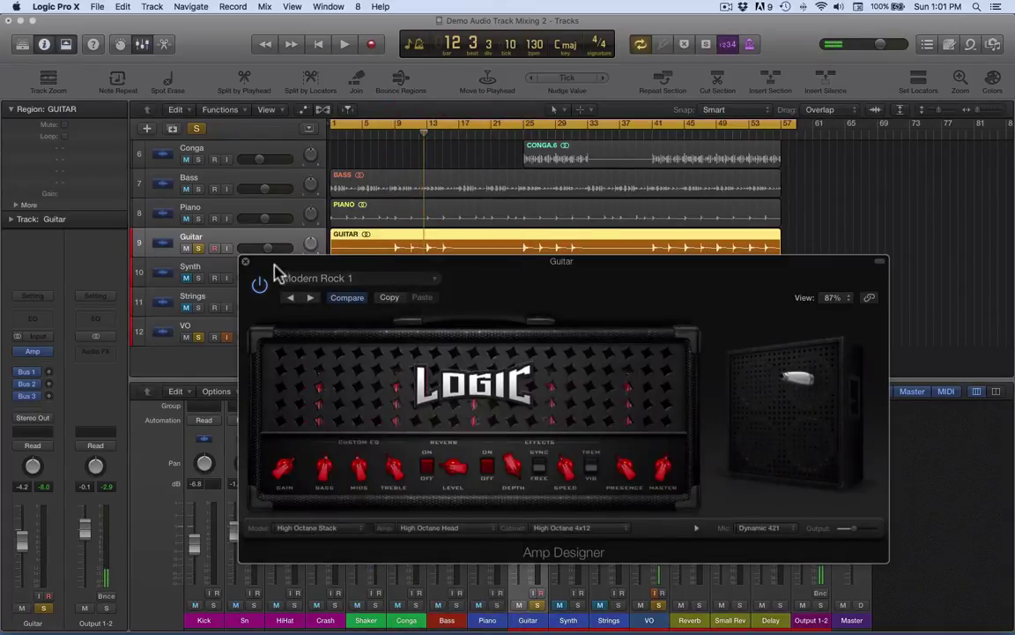
Play from bar 9, close the Amp Designer window, and turn off solo before stopping.
left_click(390, 135)
key("space")
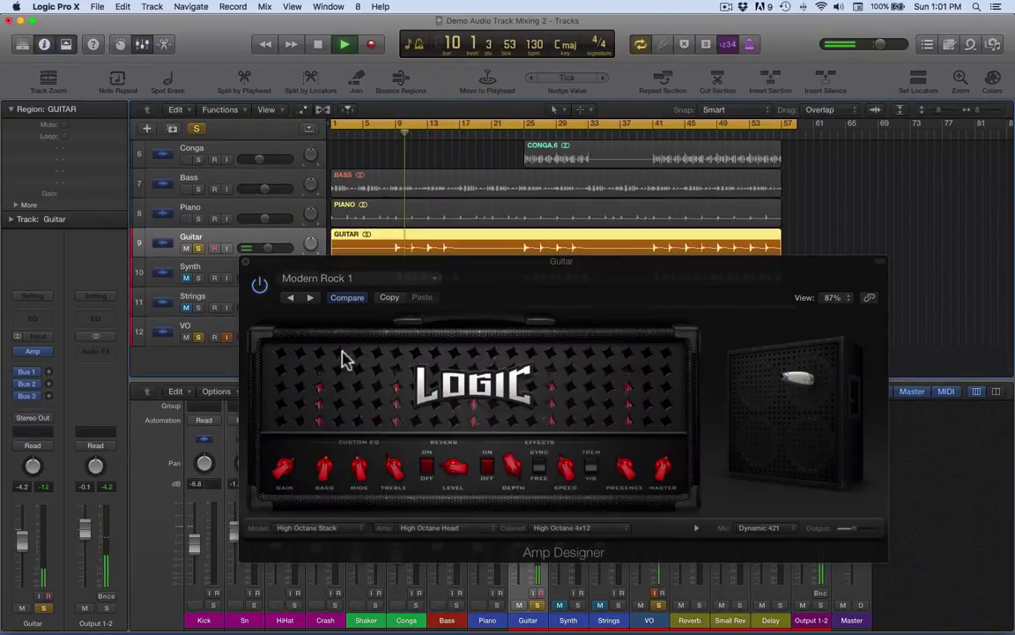
left_click(248, 264)
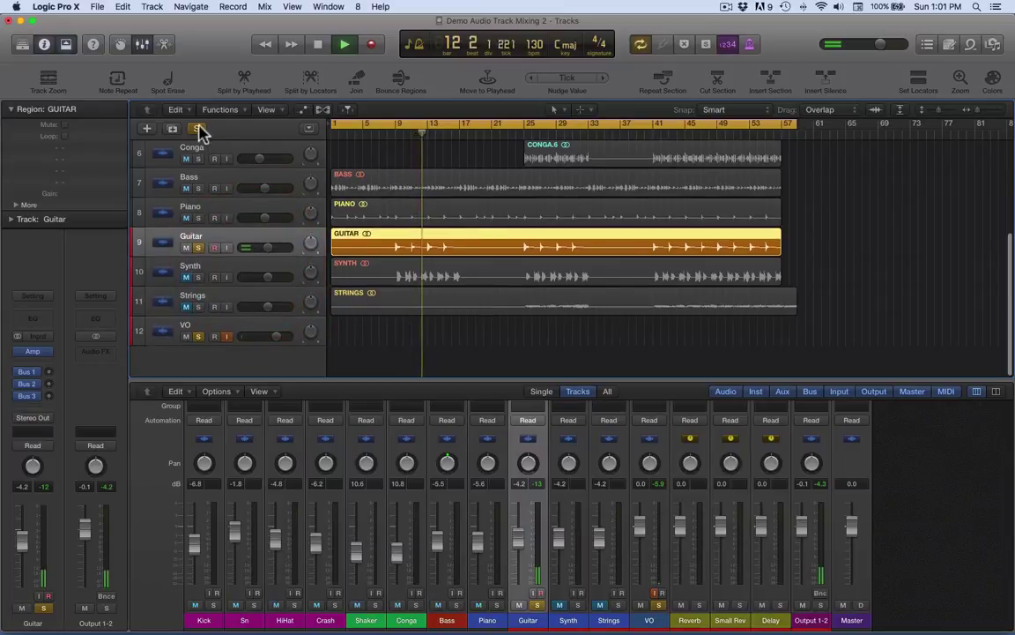
left_click(197, 128)
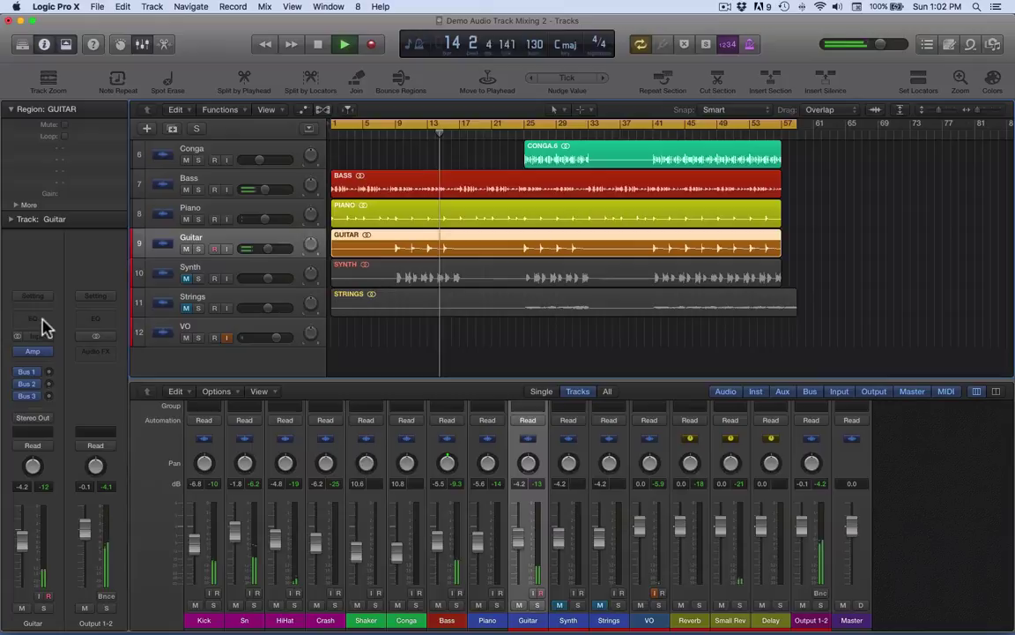
key("space")
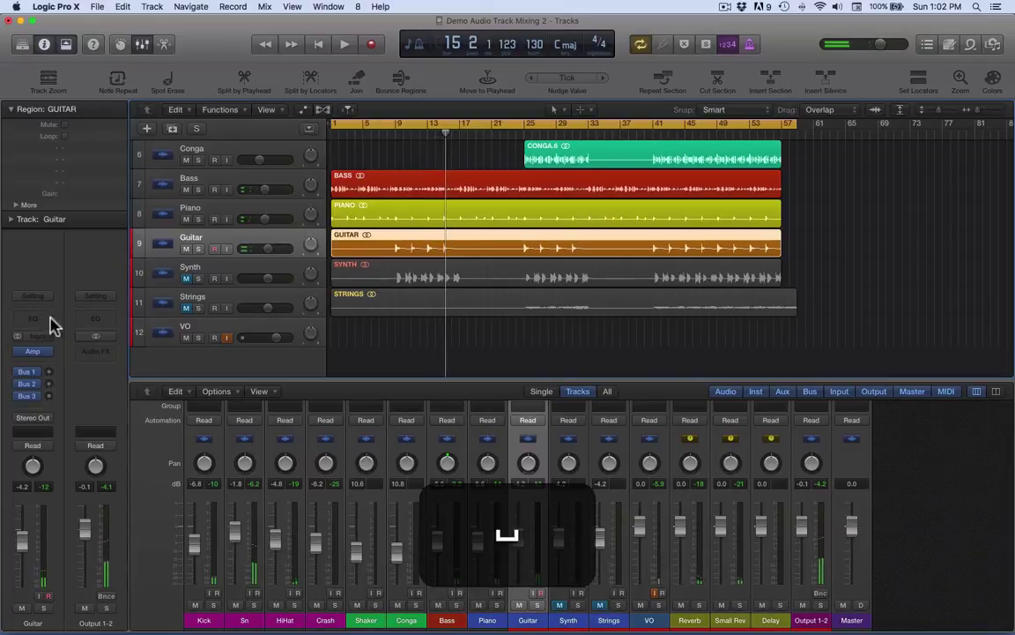
Set a new cycle range from bar 9 to about bar 17 and play it with Guitar and VO soloed.
left_click(392, 125)
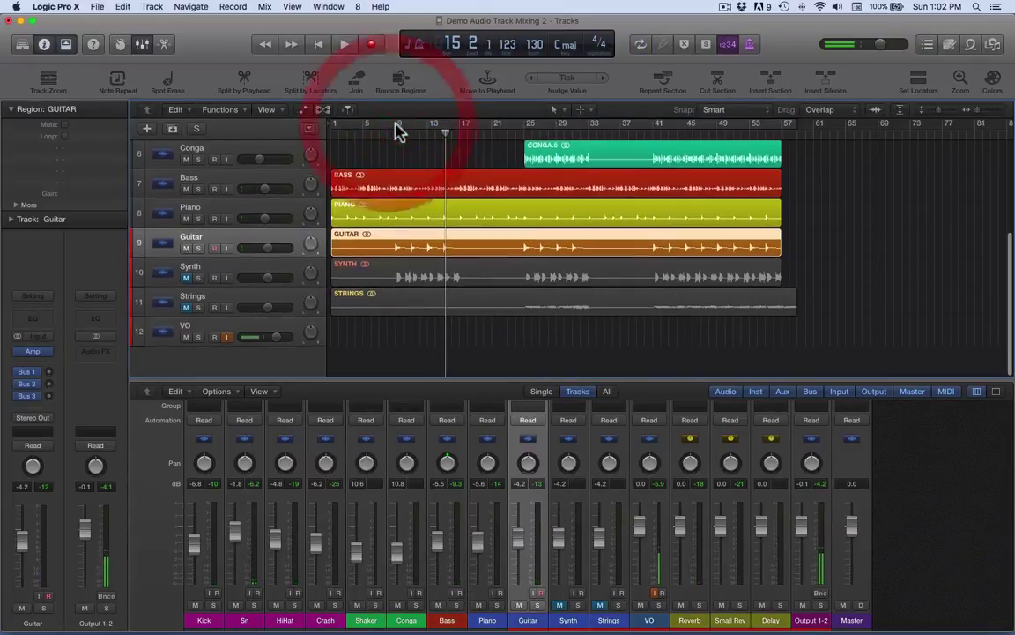
left_click_drag(394, 125, 435, 151)
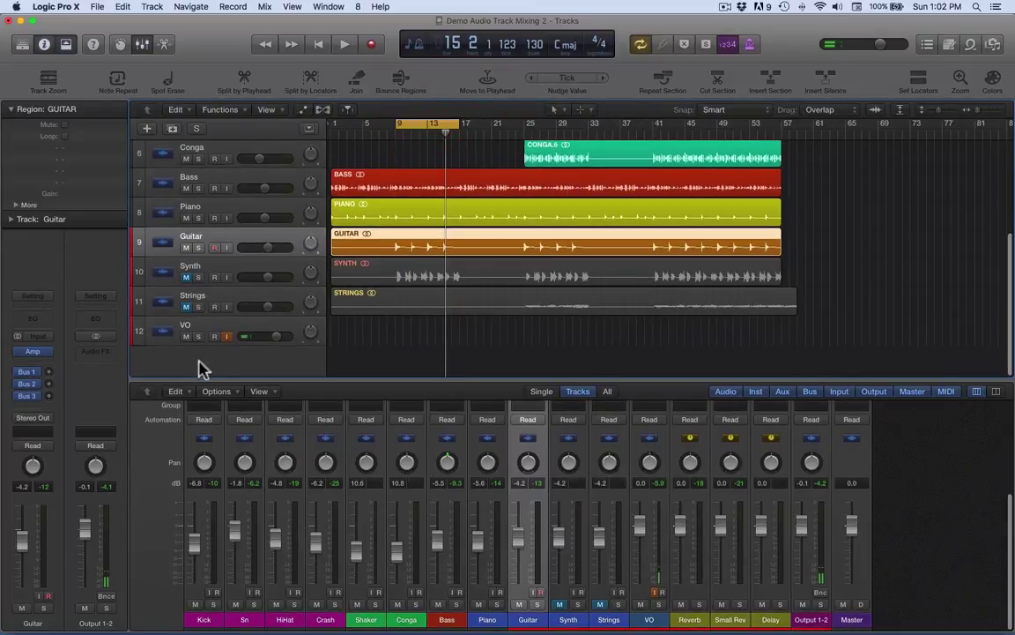
left_click(199, 337)
left_click(198, 248)
key("space")
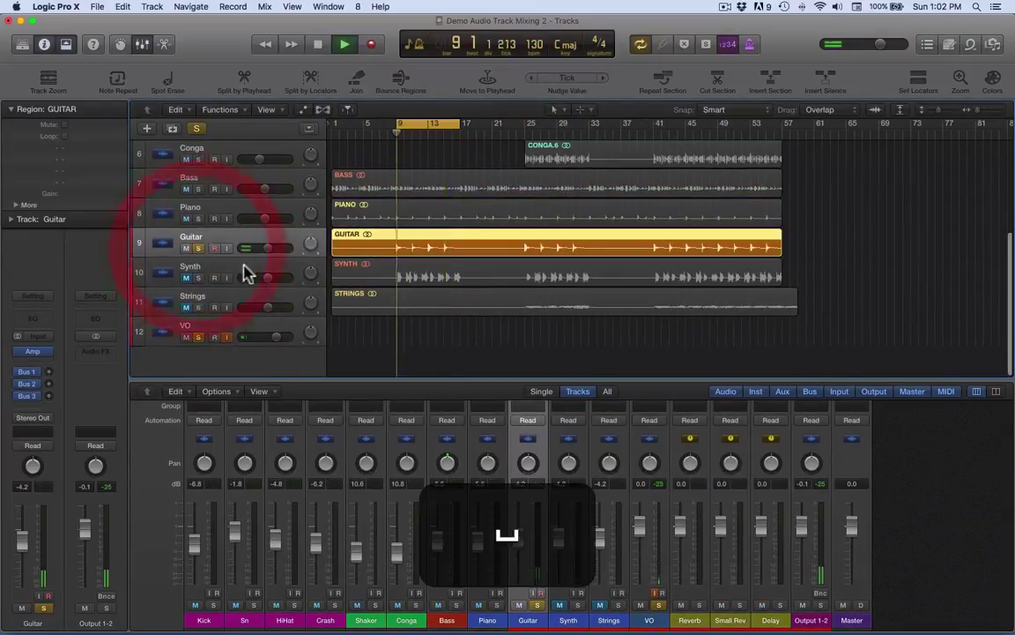
Insert a Channel EQ on the Guitar, reposition its window and turn on the Analyzer.
left_click(35, 324)
left_click(316, 75)
left_click_drag(315, 75, 396, 50)
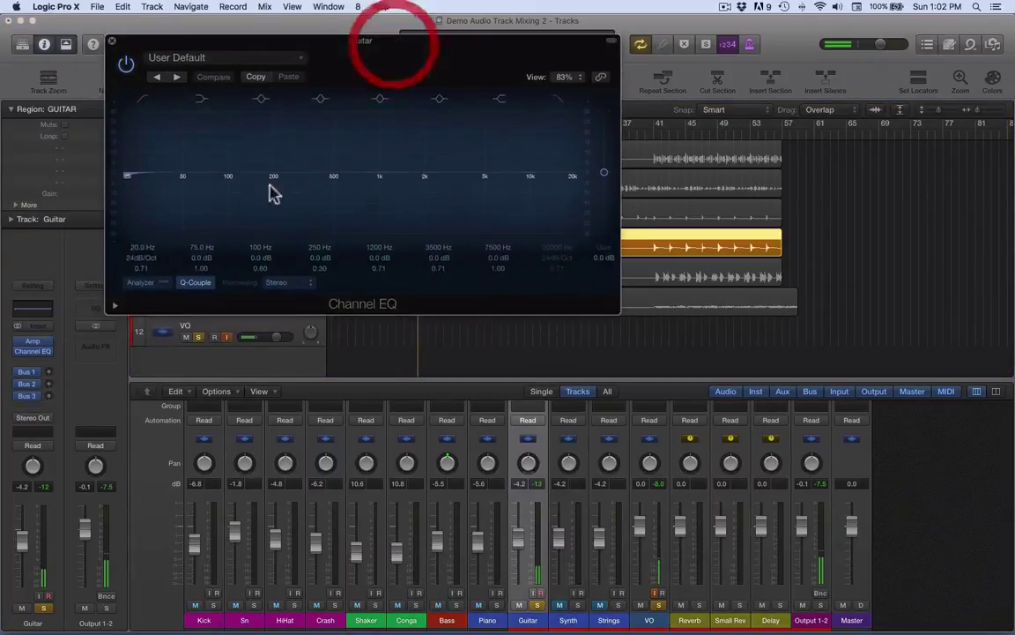
left_click(141, 282)
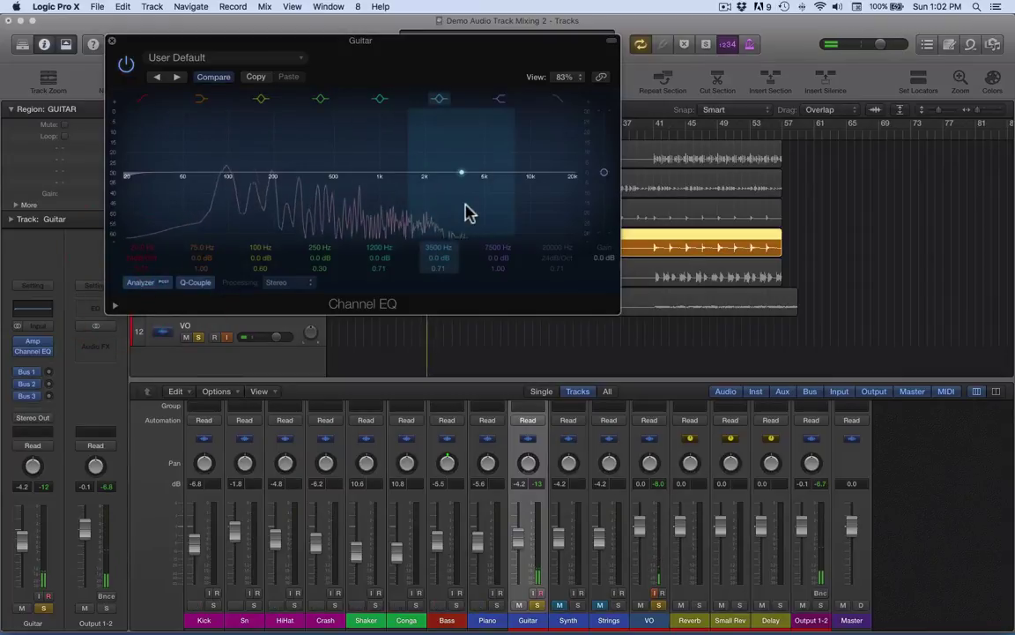
Shape a 130 Hz low cut, -6.5 dB at 198 Hz and +6 dB at 4950 Hz, comparing via bypass.
left_click_drag(457, 190, 491, 191)
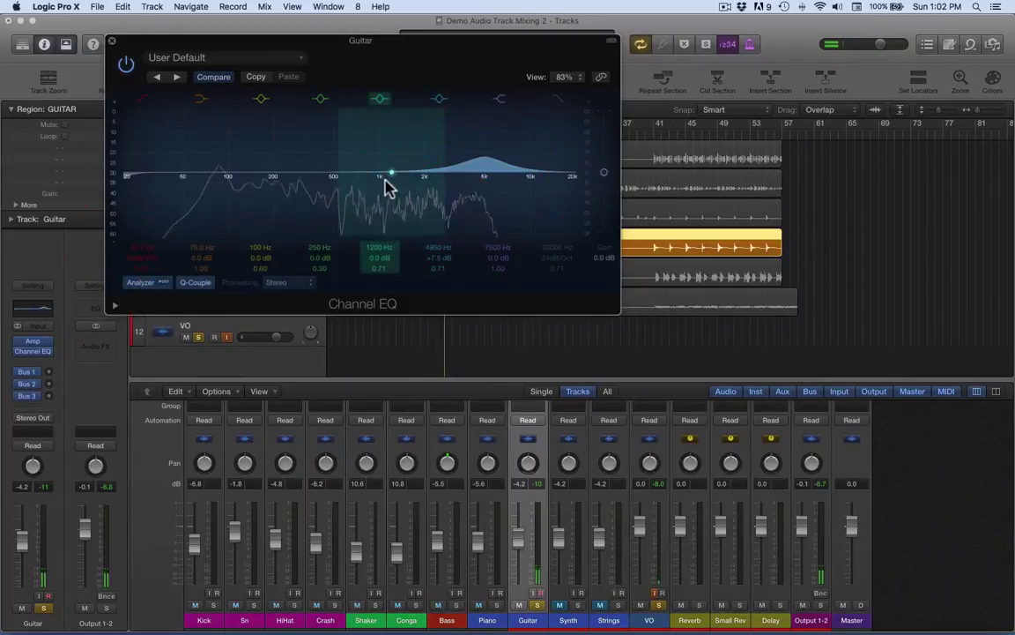
left_click_drag(368, 181, 275, 201)
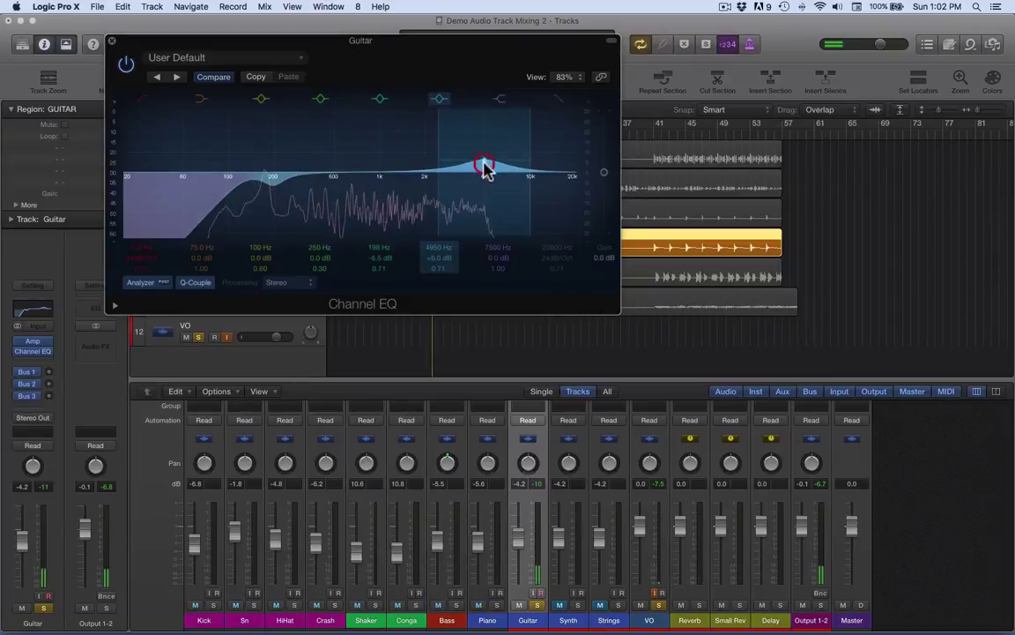
left_click(126, 68)
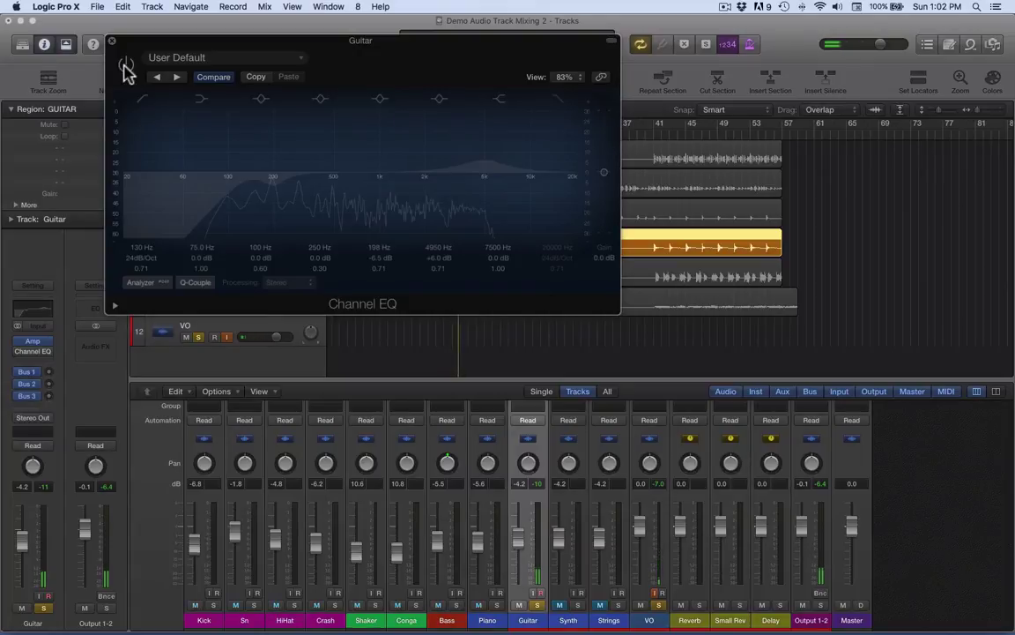
left_click(126, 68)
left_click(111, 40)
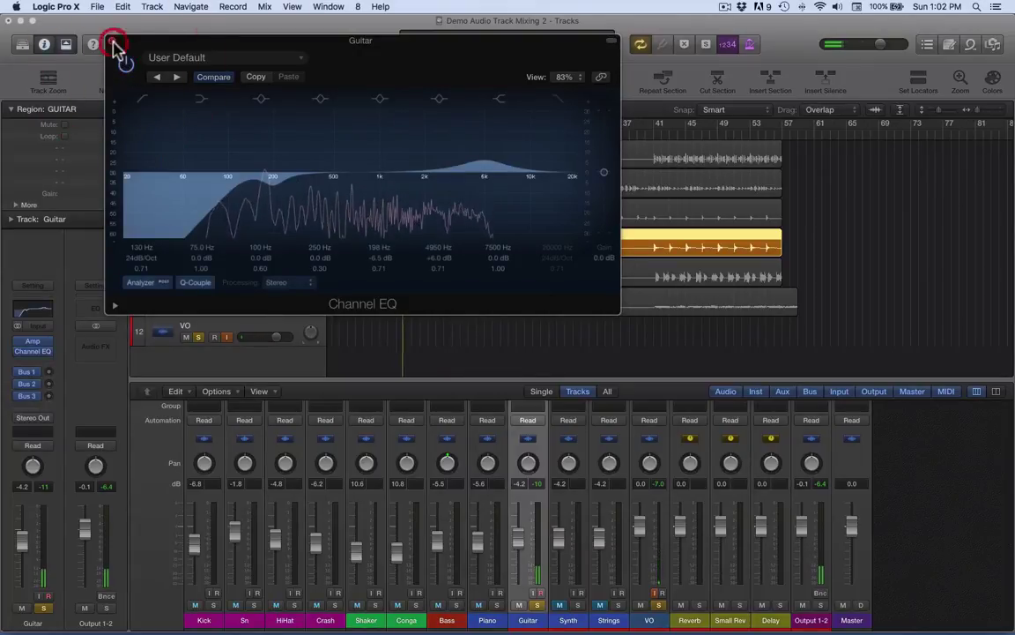
Unsolo for the full mix, settle Guitar at -5.4 dB and raise its Bus 1 send to about -8.8 dB.
left_click(196, 128)
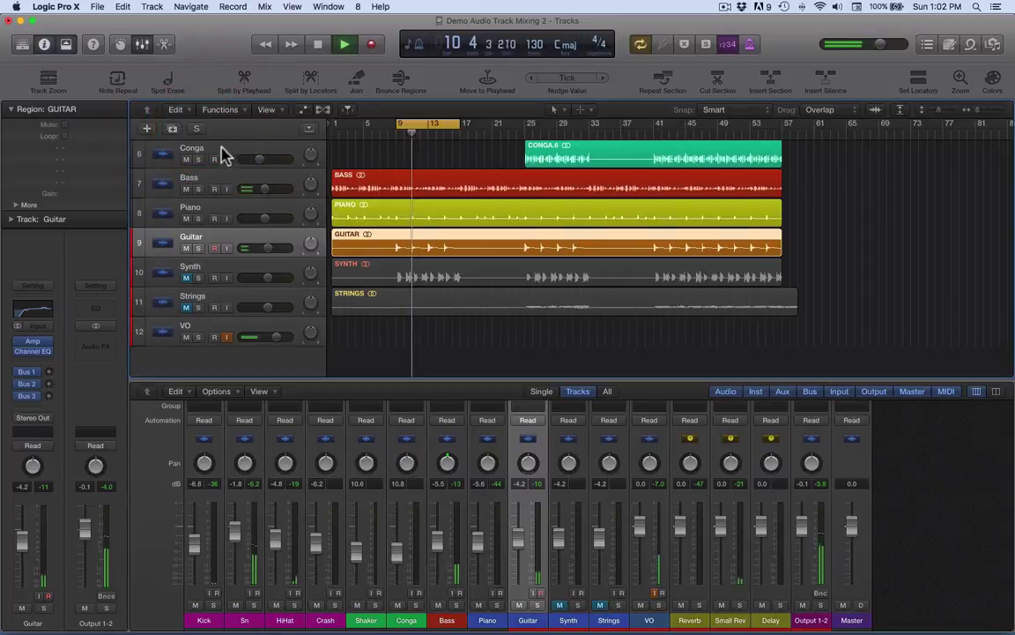
left_click_drag(26, 553, 23, 559)
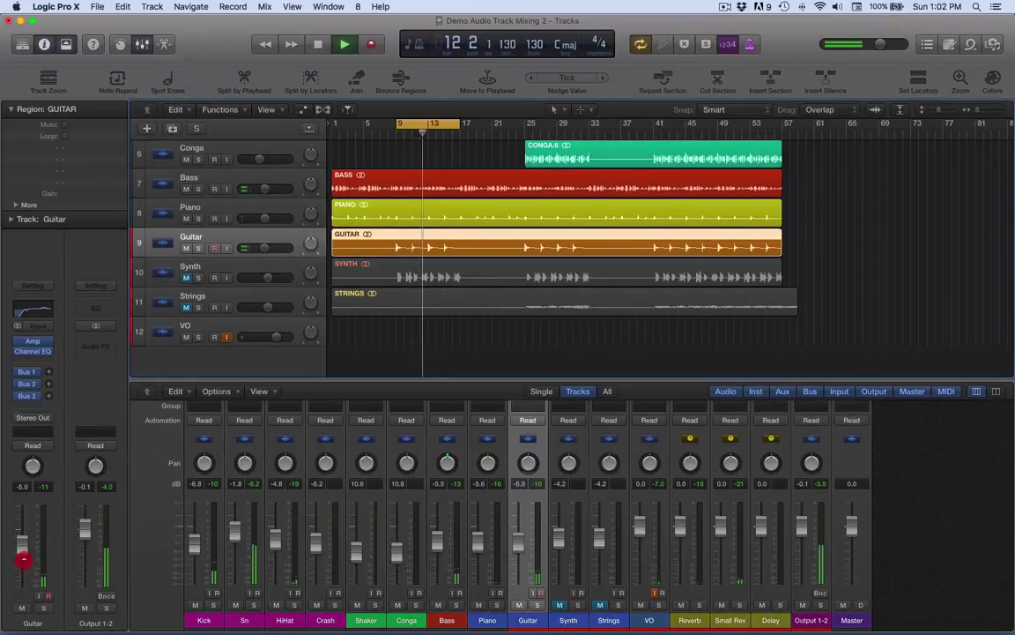
left_click(46, 369)
left_click_drag(46, 362, 42, 344)
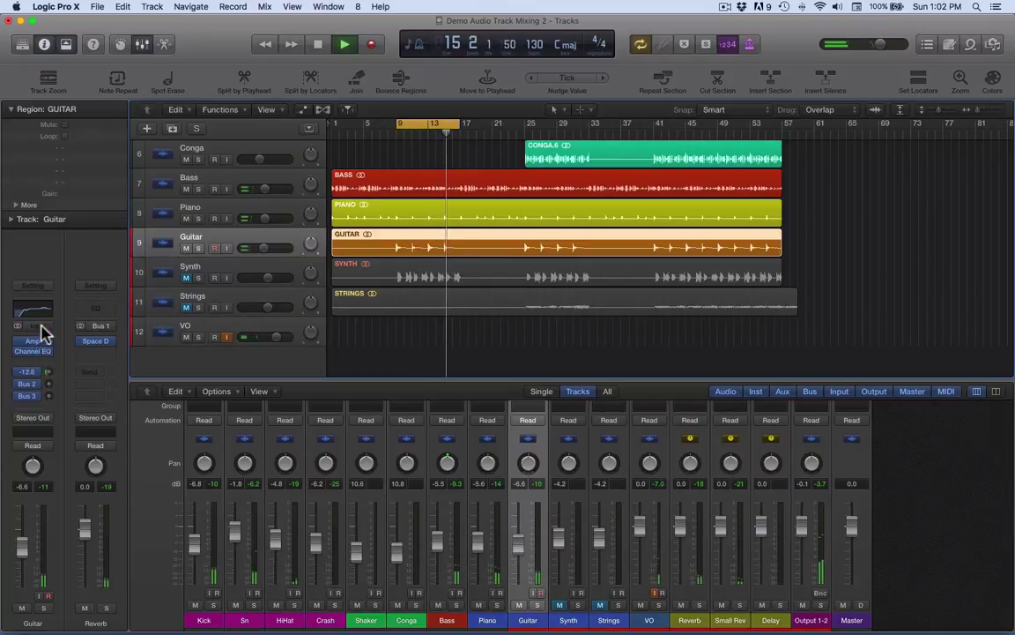
left_click_drag(44, 328, 39, 329)
left_click_drag(23, 550, 22, 548)
left_click(49, 371)
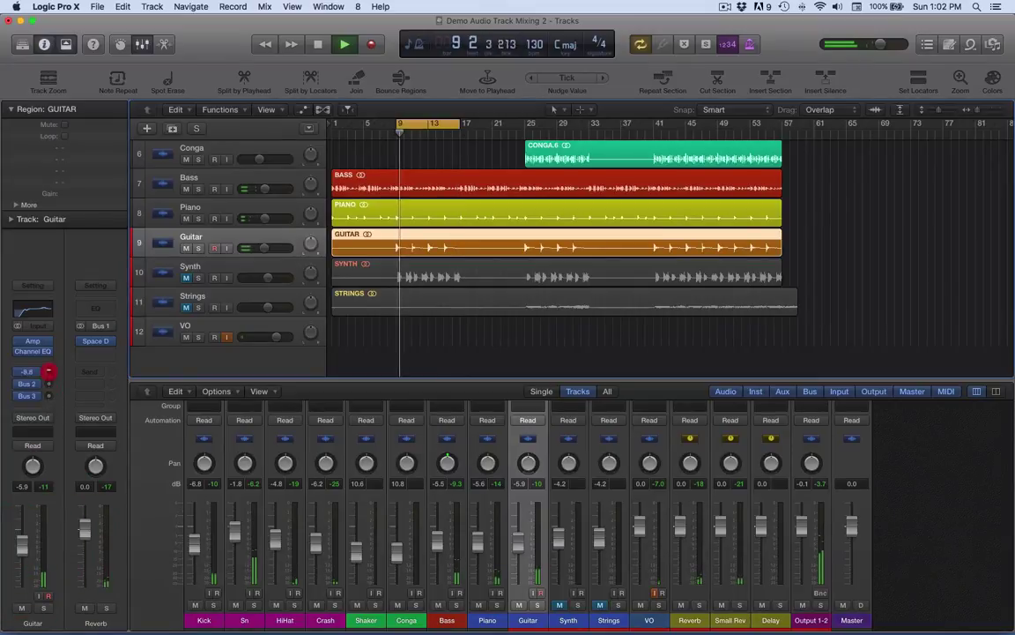
left_click(19, 531)
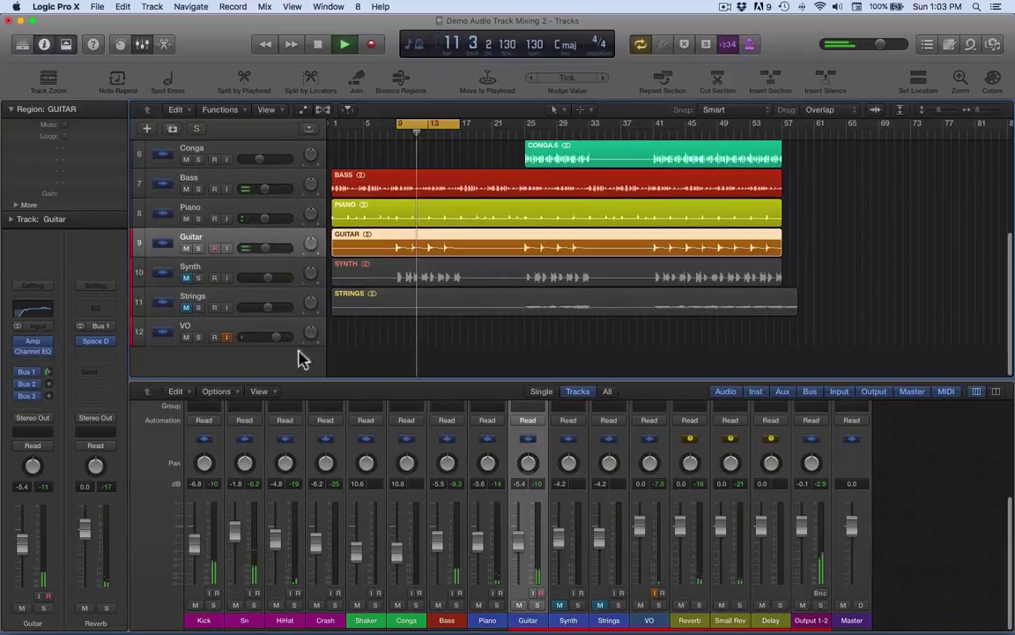
Disable the Cycle loop, lower the Guitar to -6.6 dB, zoom in horizontally and stop playback.
left_click(414, 118)
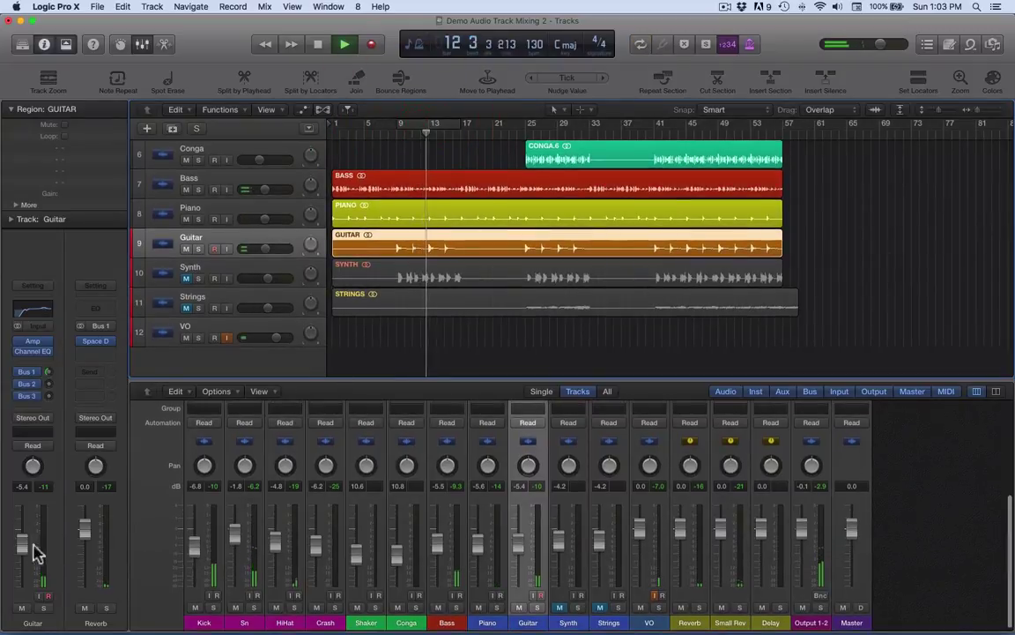
left_click(24, 551)
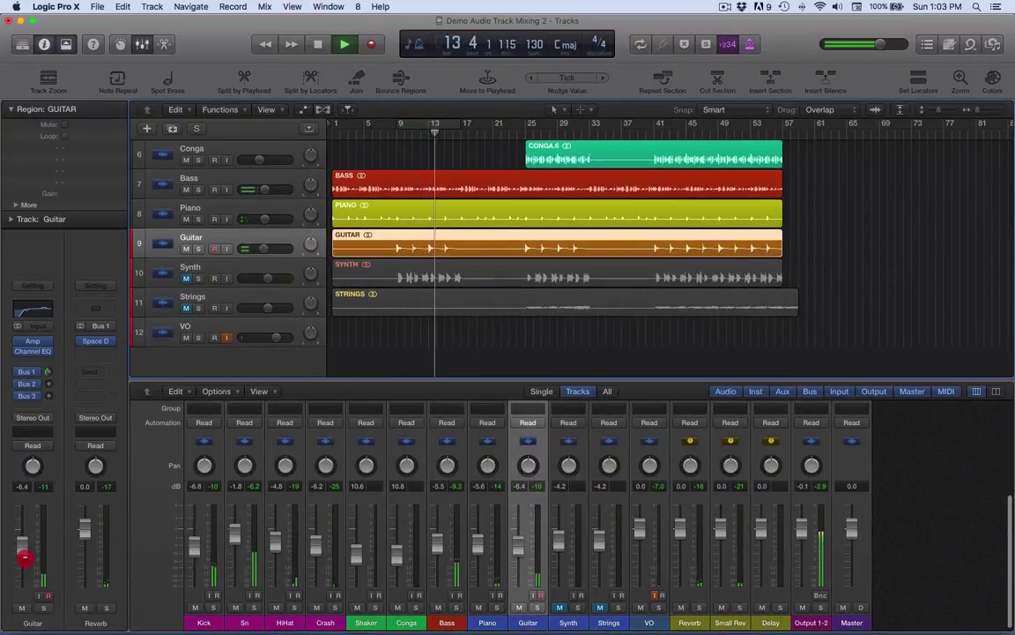
left_click(981, 115)
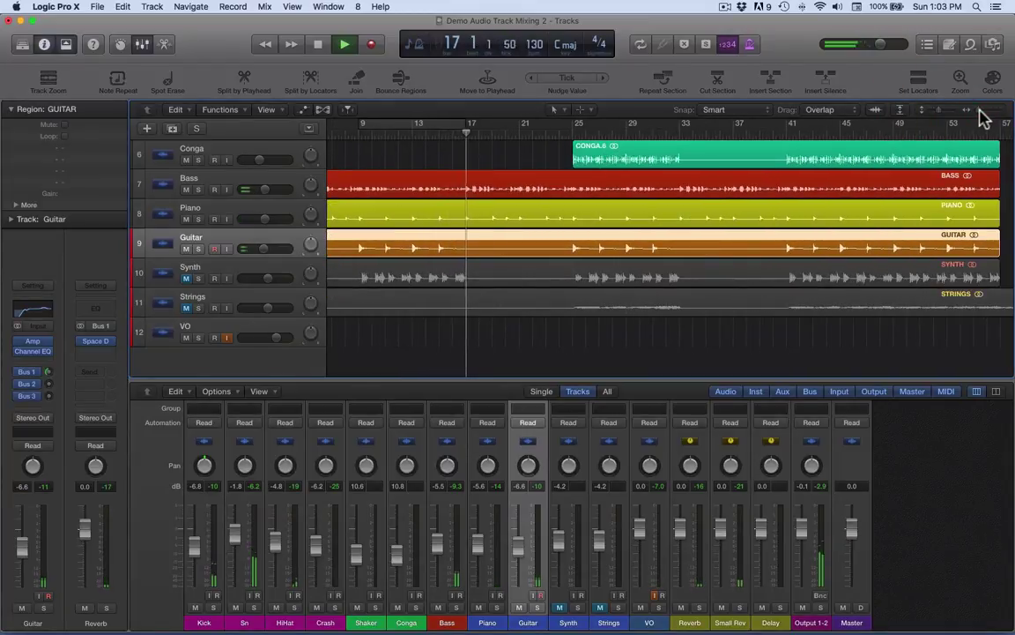
key("space")
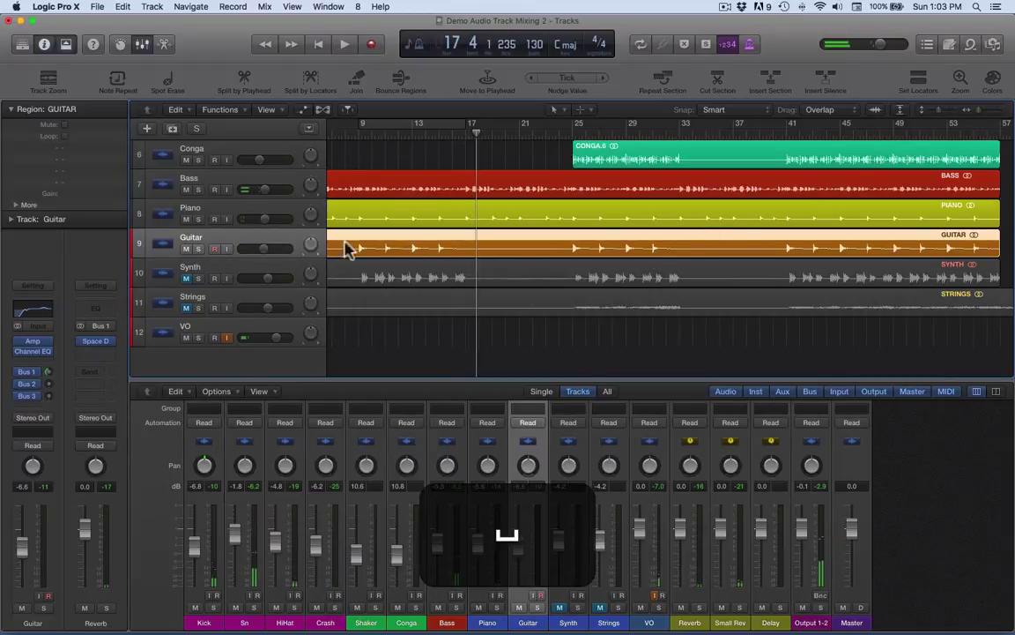